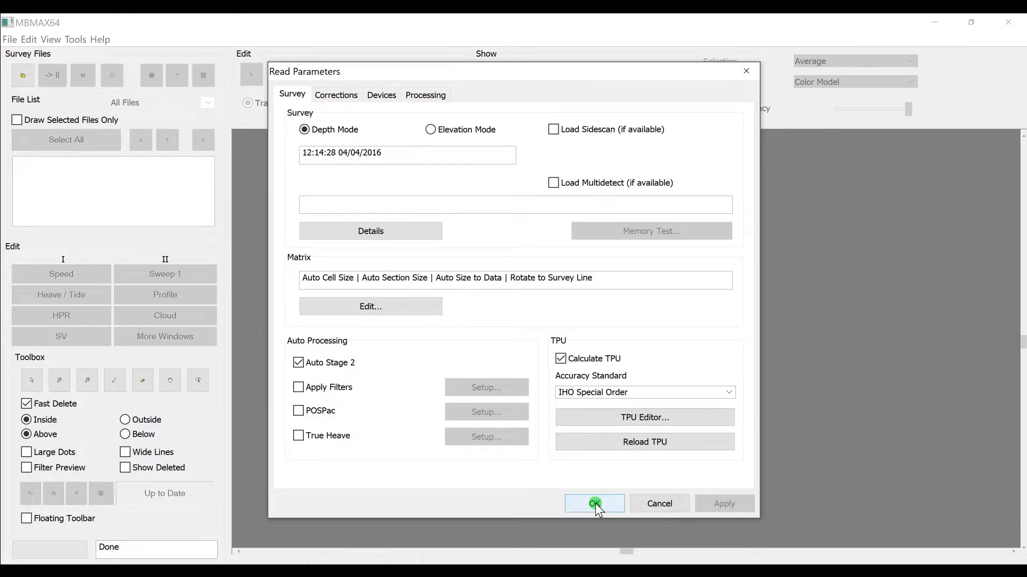
# Step: Review the patch test offset fields for yaw, pitch and roll of both sonar heads in the device parameters
pyautogui.click(383, 100)
pyautogui.click(492, 376)
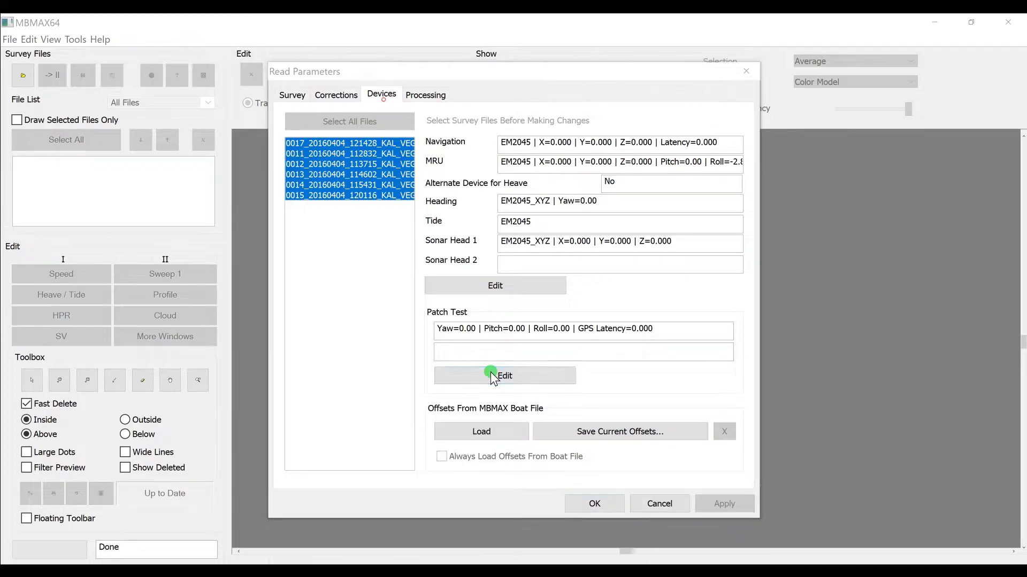
pyautogui.moveTo(479, 224); pyautogui.dragTo(524, 168)
pyautogui.click(445, 205)
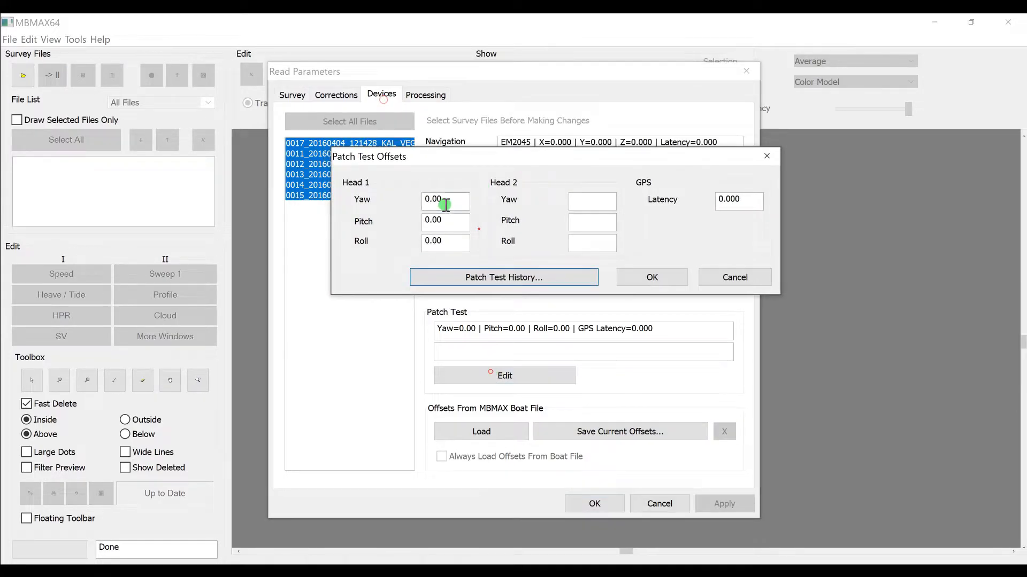
pyautogui.click(445, 228)
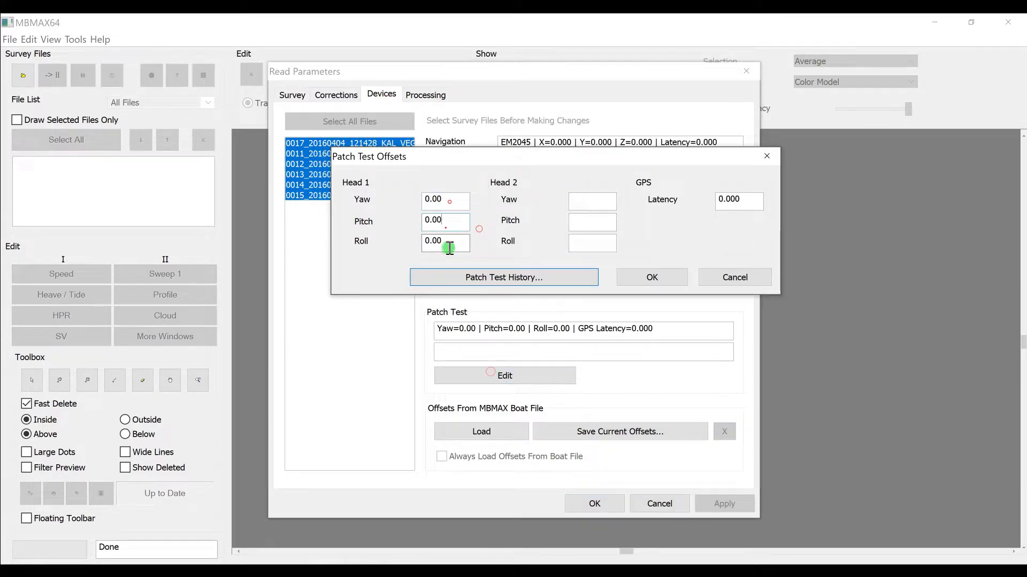
pyautogui.click(451, 244)
pyautogui.click(448, 223)
pyautogui.click(450, 202)
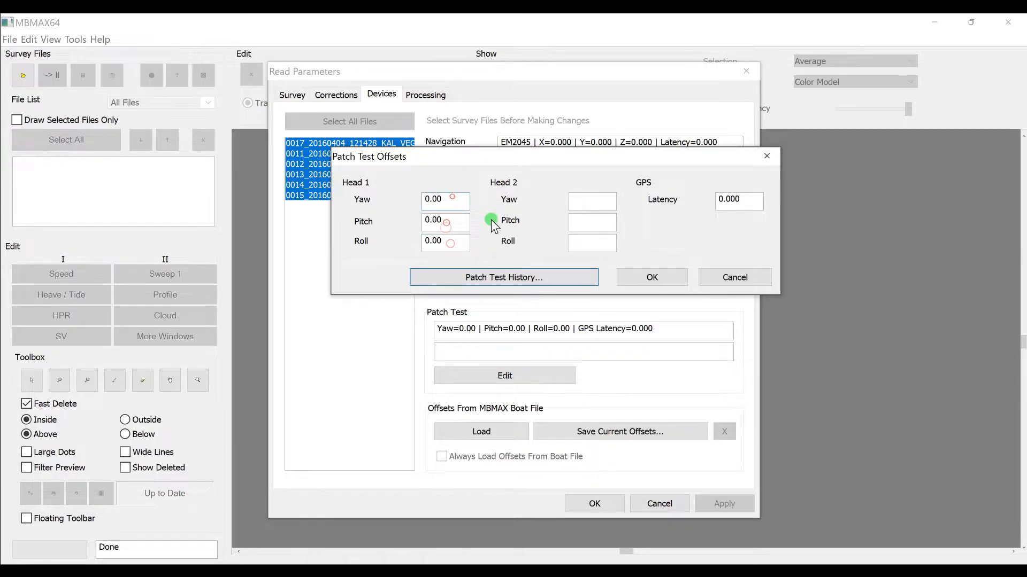
pyautogui.moveTo(451, 242); pyautogui.dragTo(435, 222)
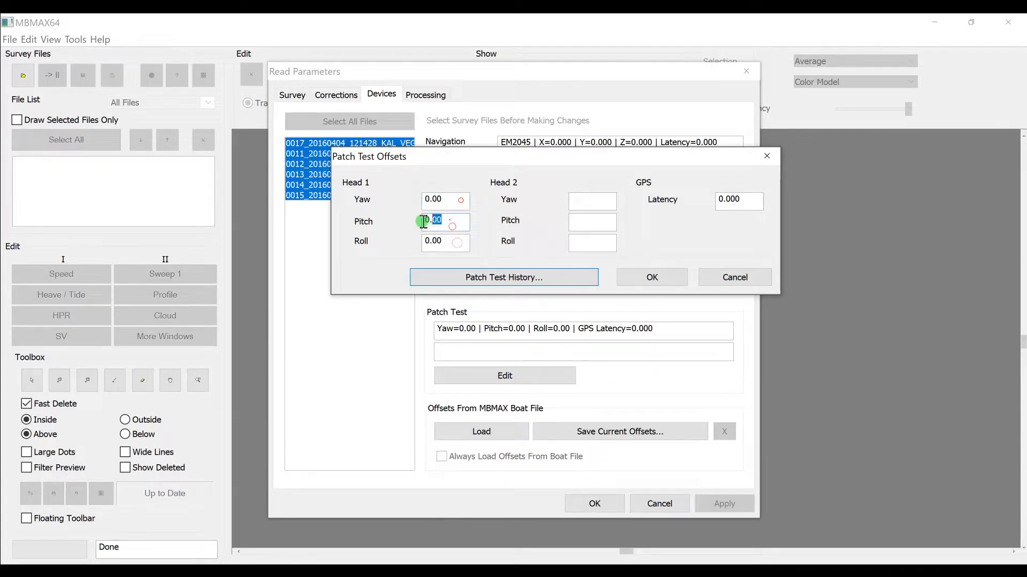
pyautogui.click(598, 204)
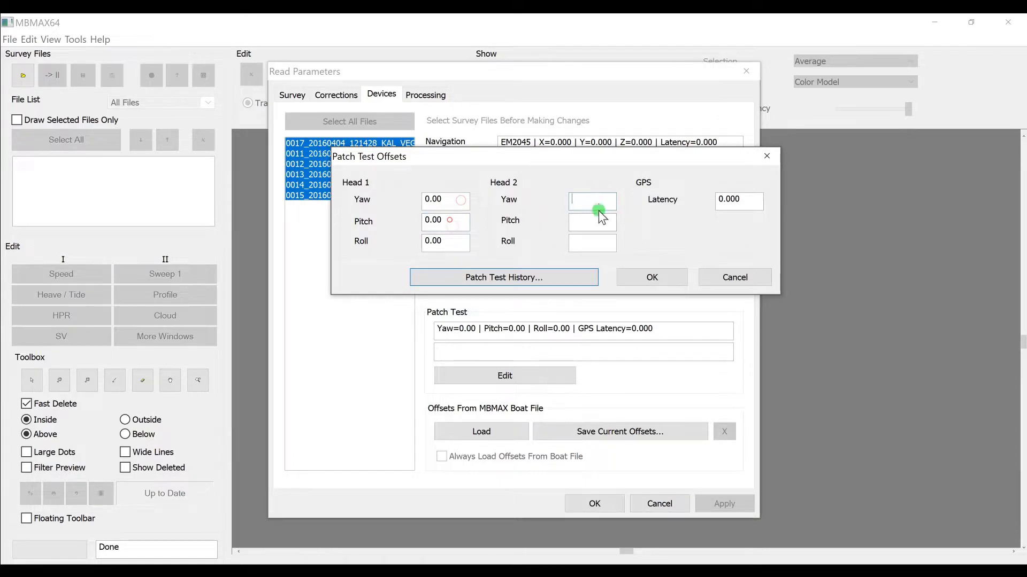
pyautogui.click(598, 225)
pyautogui.click(598, 203)
pyautogui.click(598, 225)
pyautogui.click(581, 247)
pyautogui.click(460, 241)
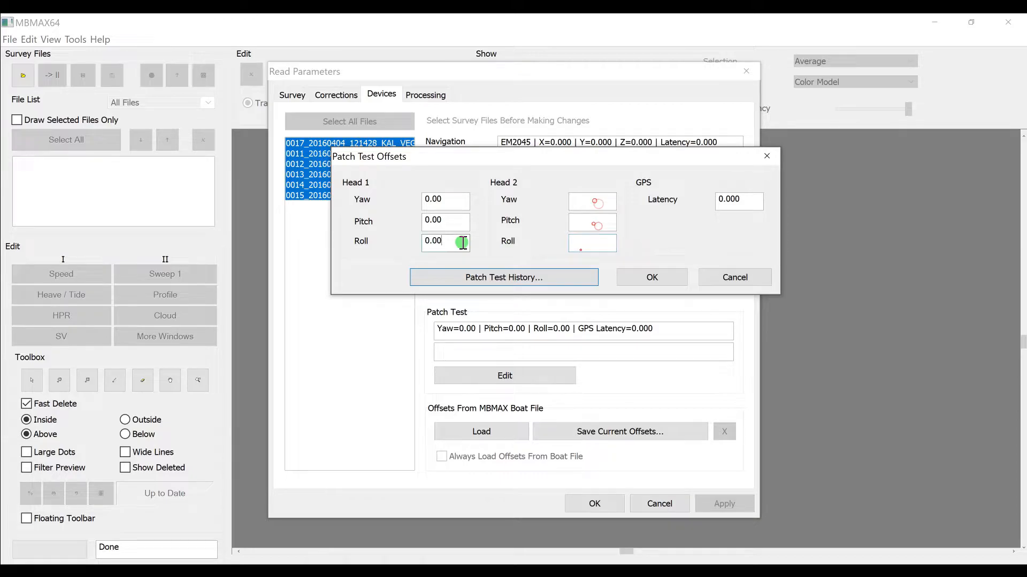
pyautogui.click(459, 221)
pyautogui.click(459, 201)
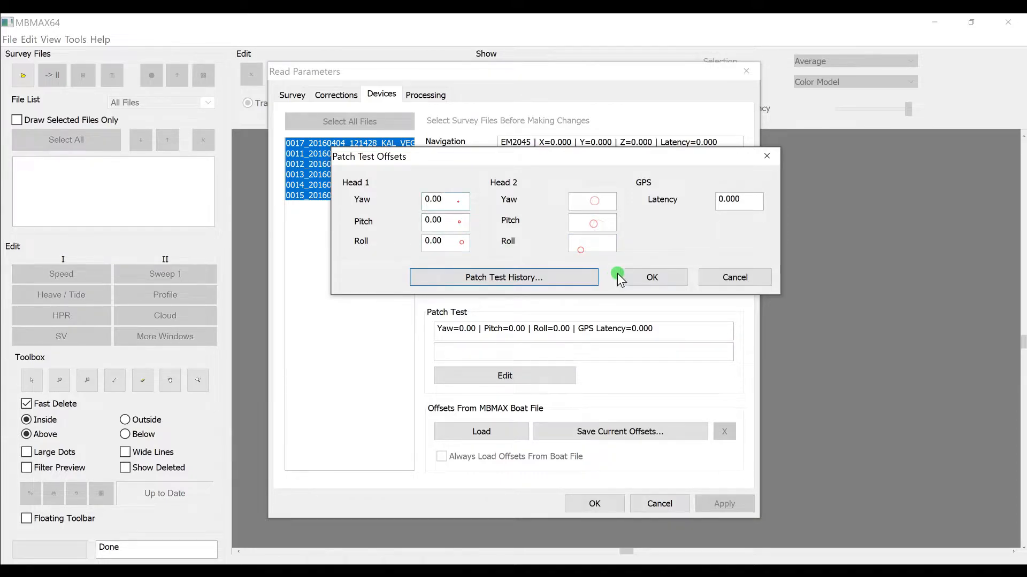
# Step: Check the patch test history for the yaw and latency tests, and close it
pyautogui.click(548, 276)
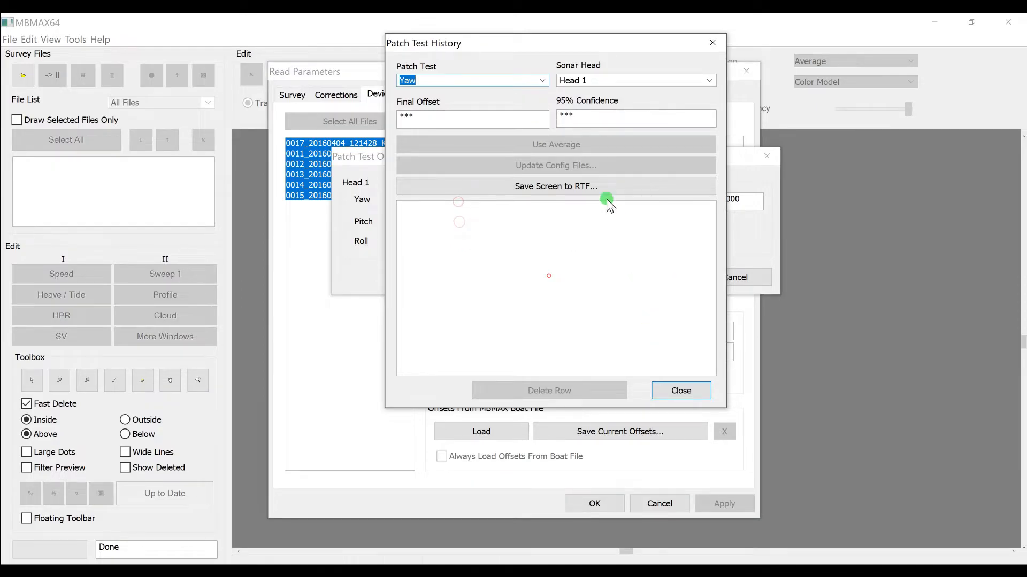
pyautogui.click(543, 81)
pyautogui.click(526, 97)
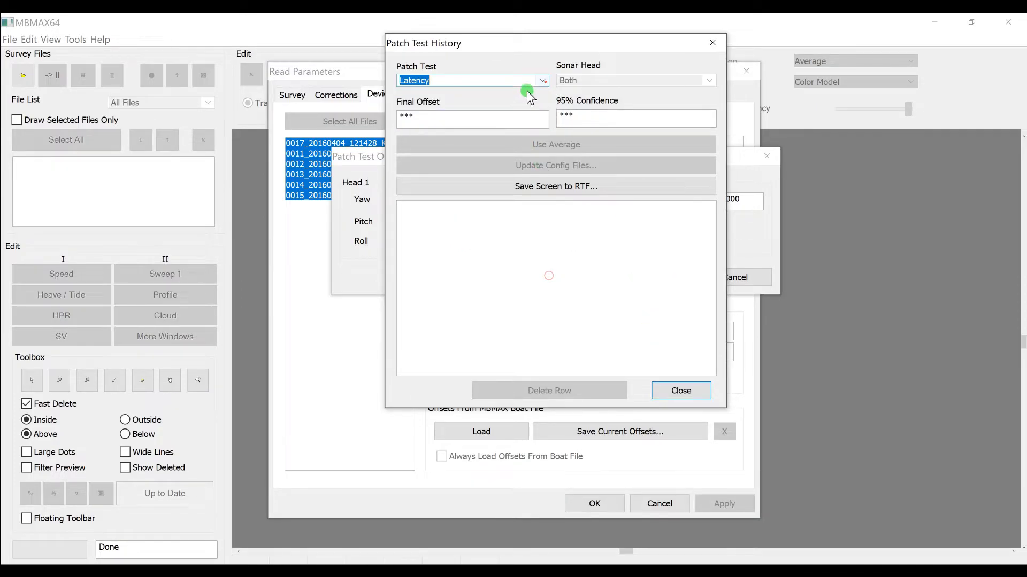
pyautogui.click(533, 81)
pyautogui.click(710, 43)
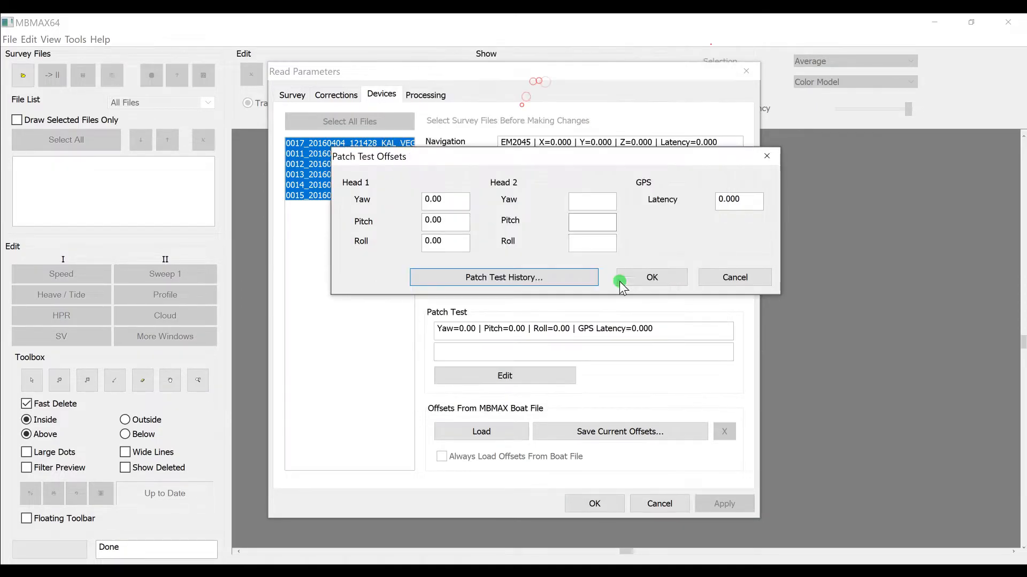
# Step: Accept the patch test offsets and the read parameters to load the survey files
pyautogui.click(655, 286)
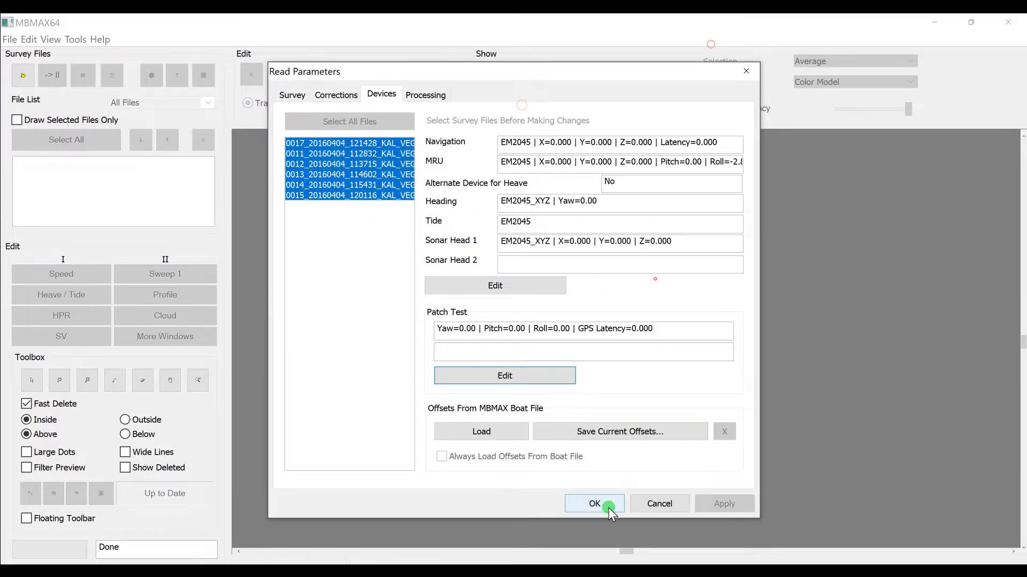
pyautogui.click(606, 503)
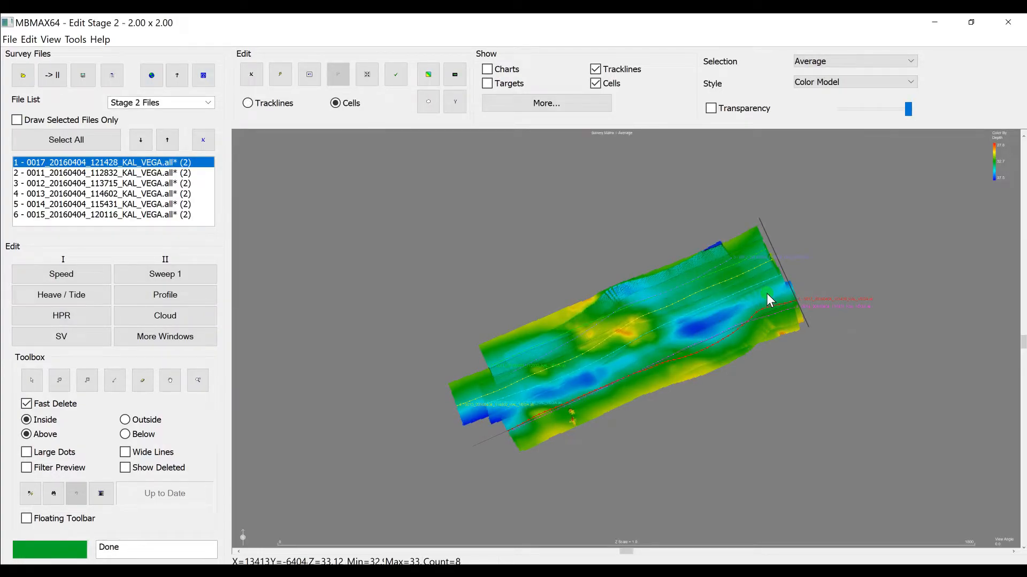
# Step: Hide the tracklines on the survey map so that only the cells are shown
pyautogui.scroll(2, 766, 293)
pyautogui.scroll(-1, 623, 267)
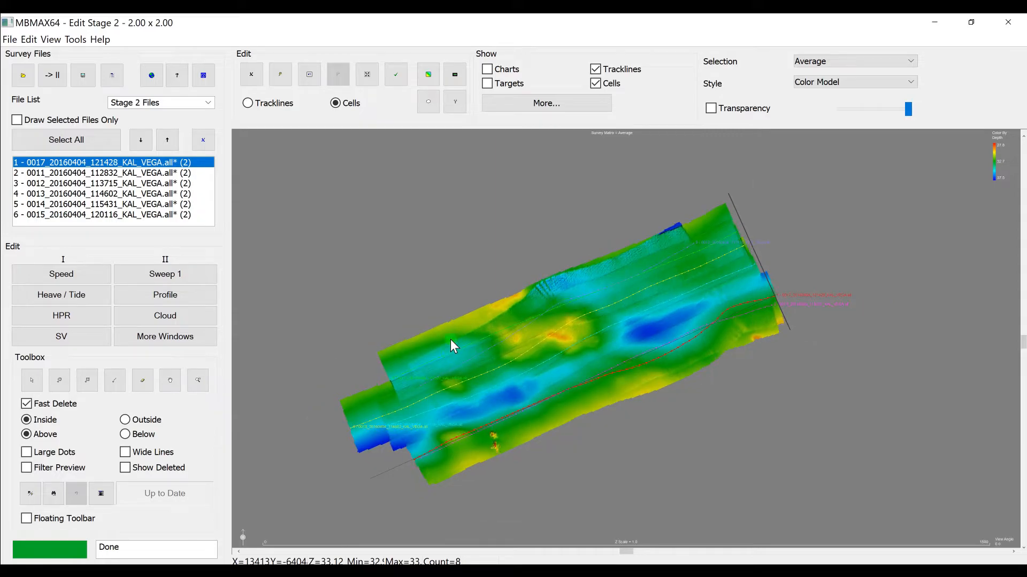
pyautogui.scroll(1, 428, 394)
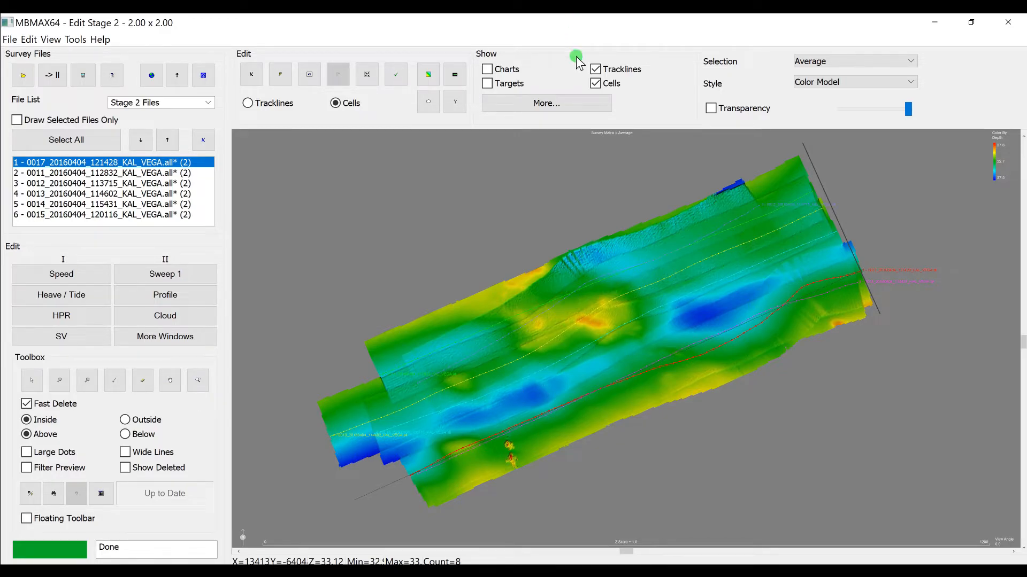
pyautogui.click(596, 70)
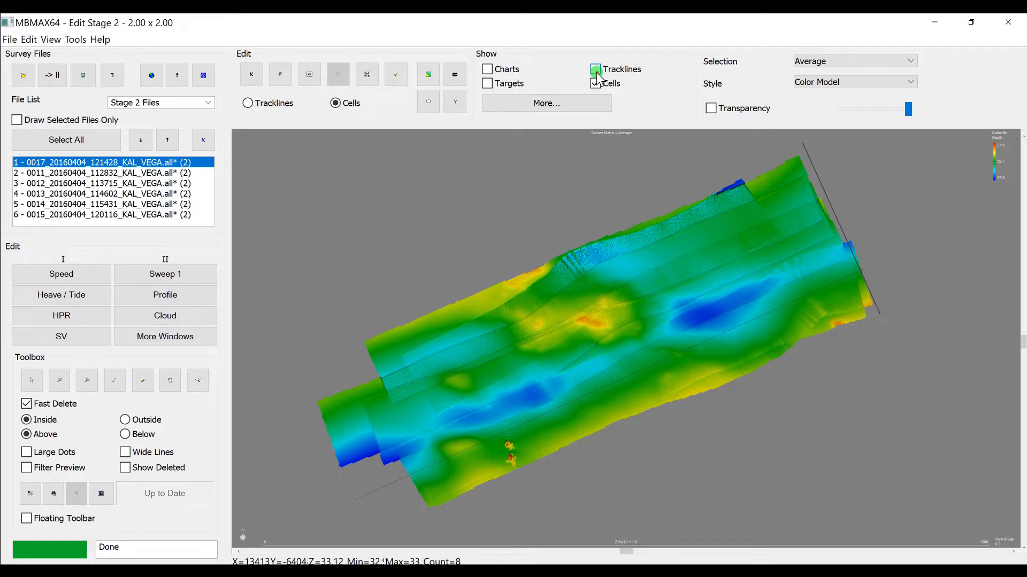
pyautogui.click(598, 75)
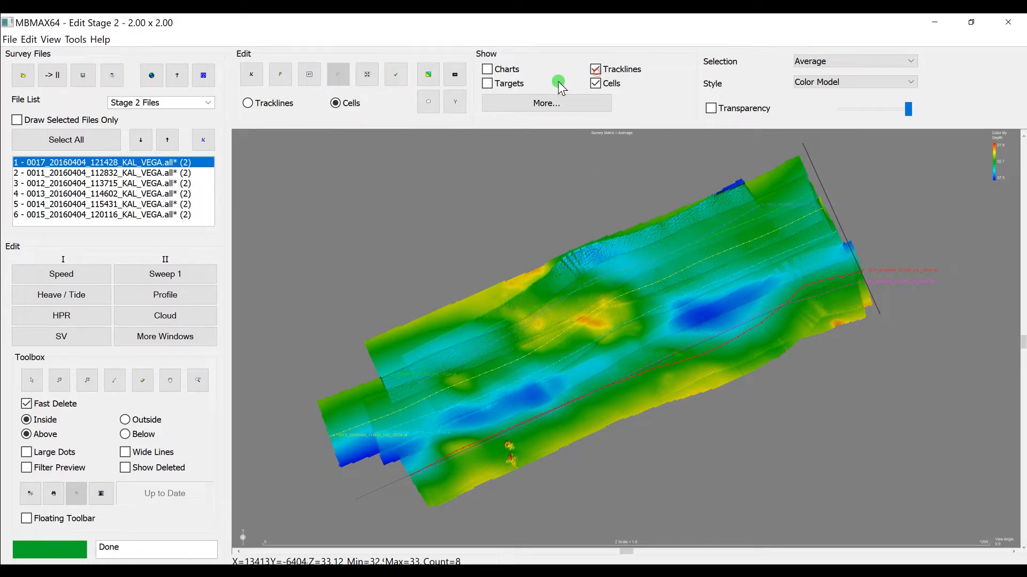
pyautogui.click(595, 70)
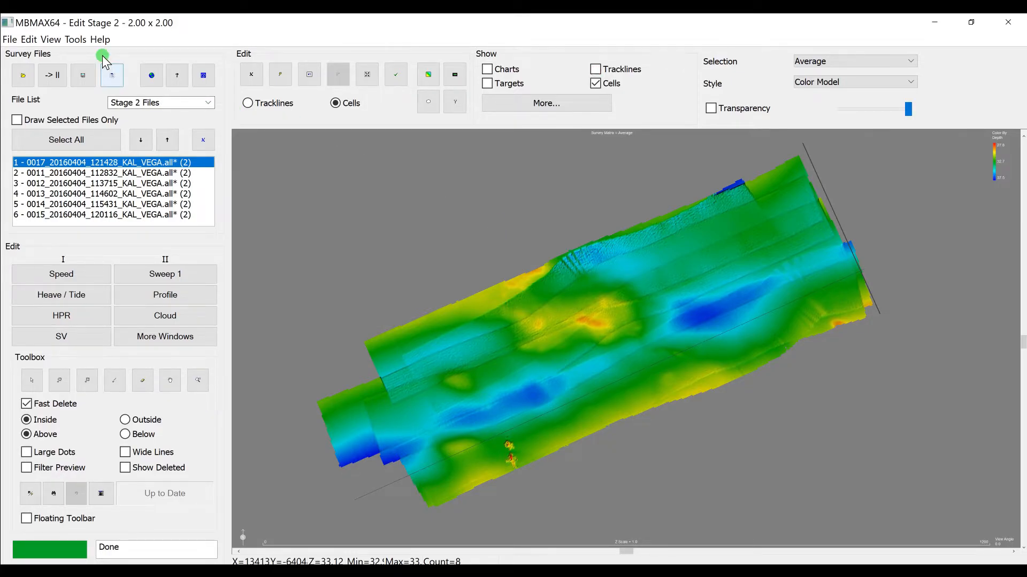
# Step: Open the roll patch test for the cross section and maximize its window
pyautogui.click(79, 41)
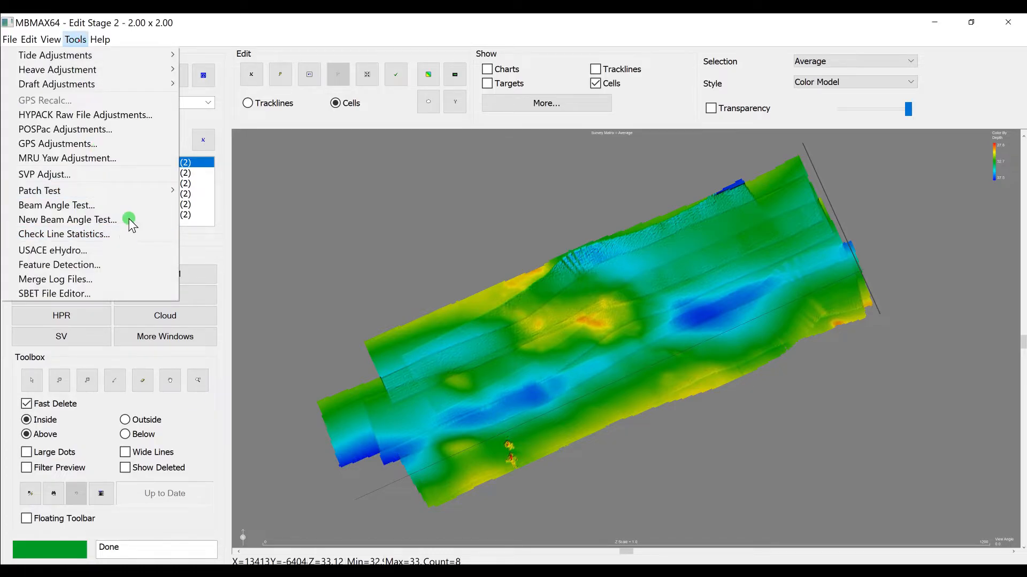
pyautogui.moveTo(135, 196)
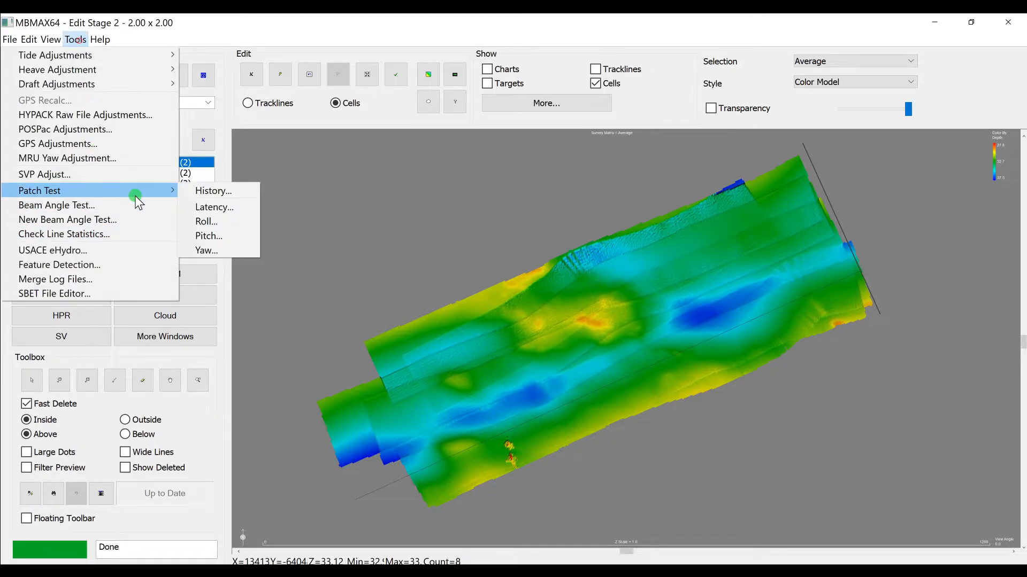
pyautogui.click(217, 221)
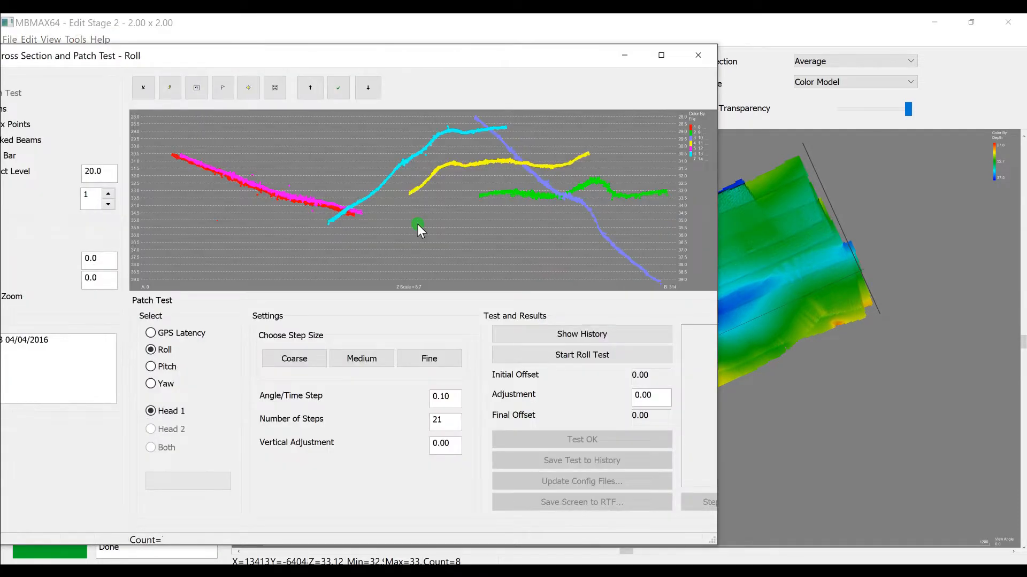
pyautogui.click(654, 58)
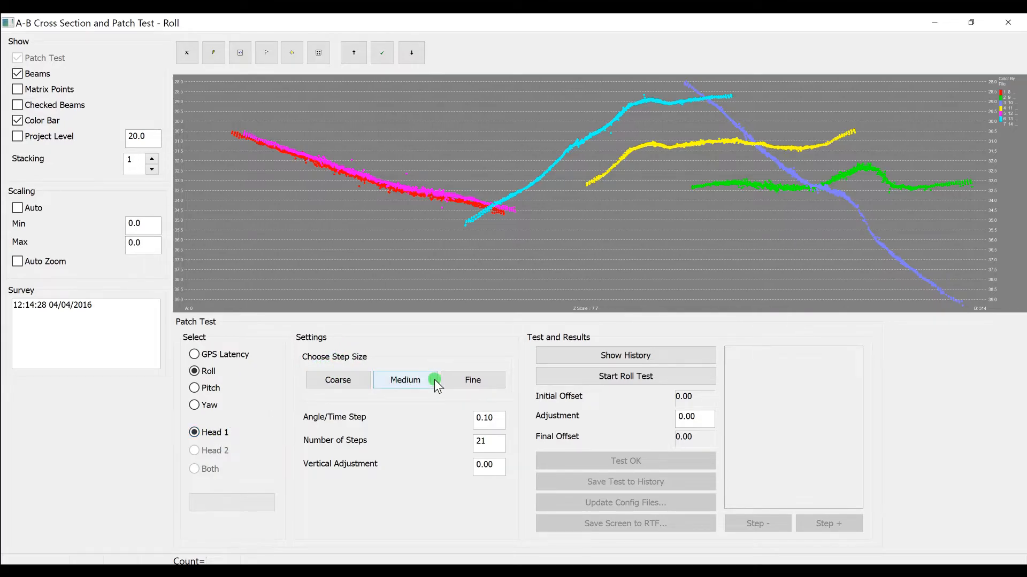
# Step: Try the coarse, medium and fine step size presets for the roll test
pyautogui.click(420, 384)
pyautogui.click(342, 380)
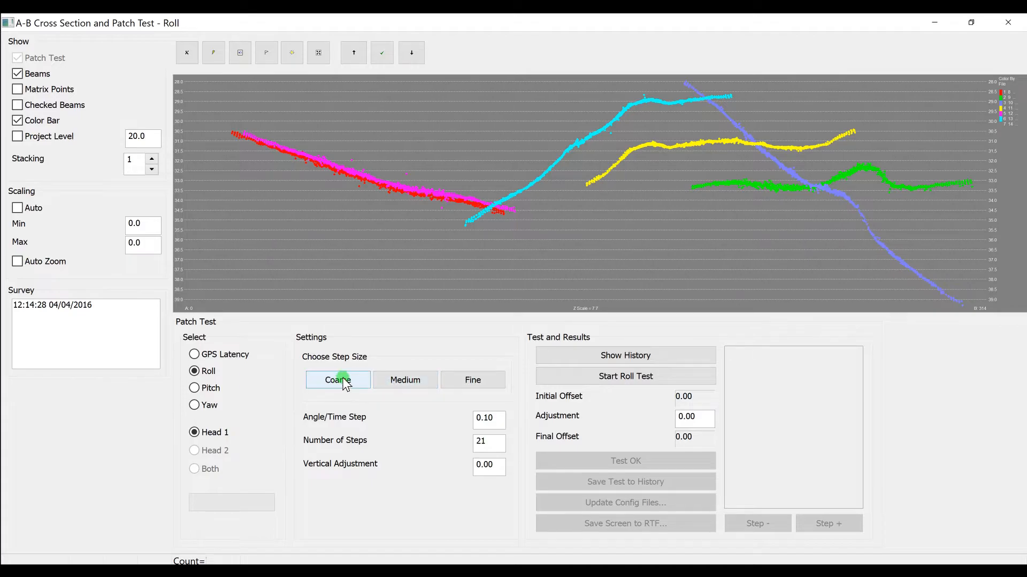
pyautogui.click(339, 380)
pyautogui.click(345, 380)
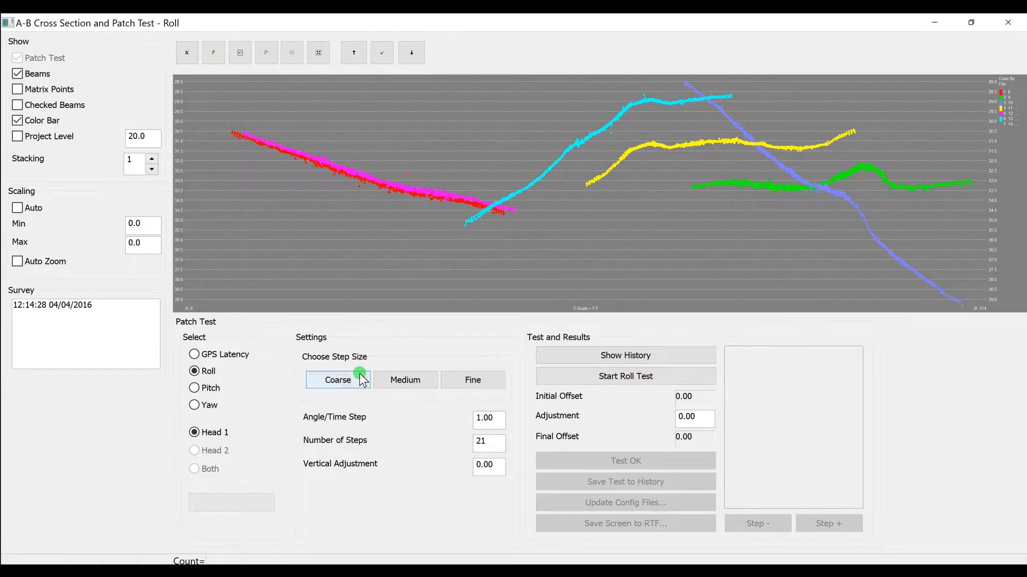
pyautogui.click(406, 385)
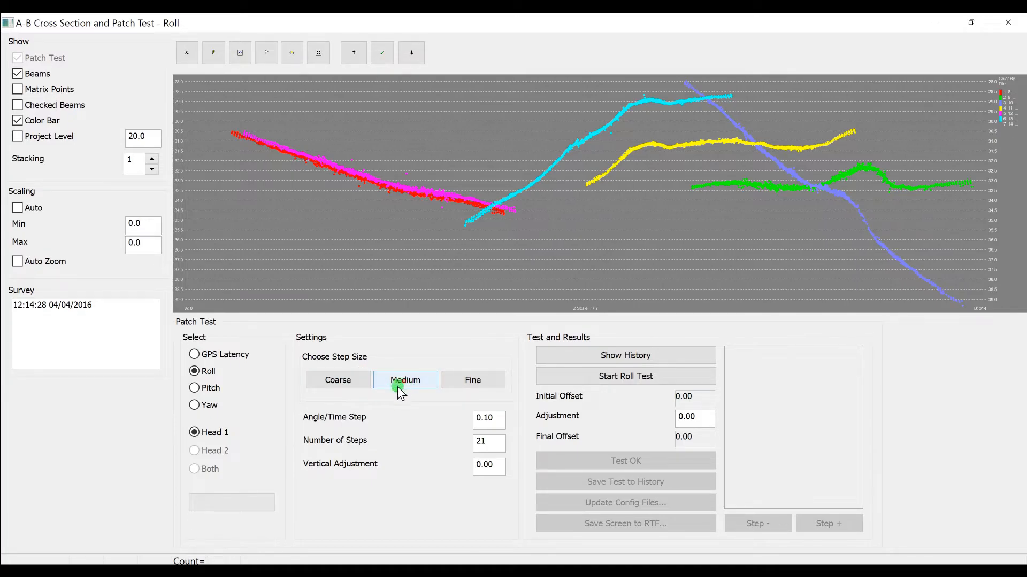
pyautogui.click(474, 380)
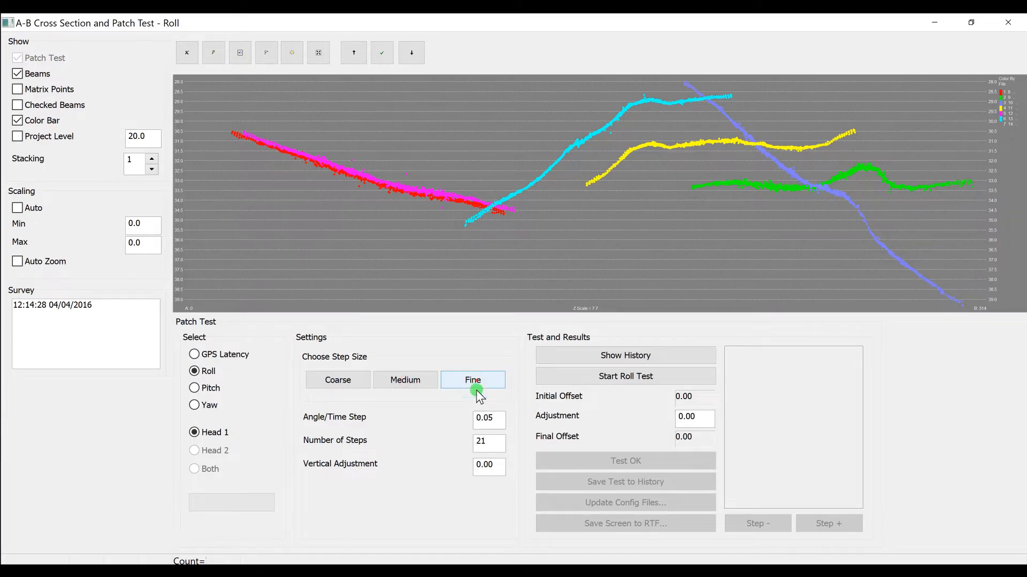
pyautogui.click(495, 421)
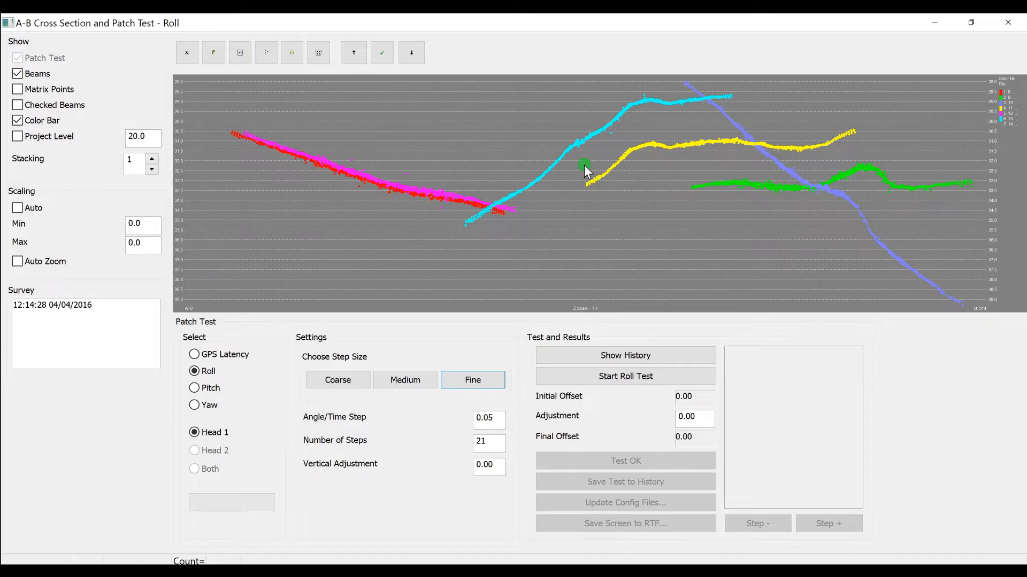
# Step: Run the roll test with the coarse 1.00 step size, and rerun it with a vertical adjustment of 0.1
pyautogui.click(345, 379)
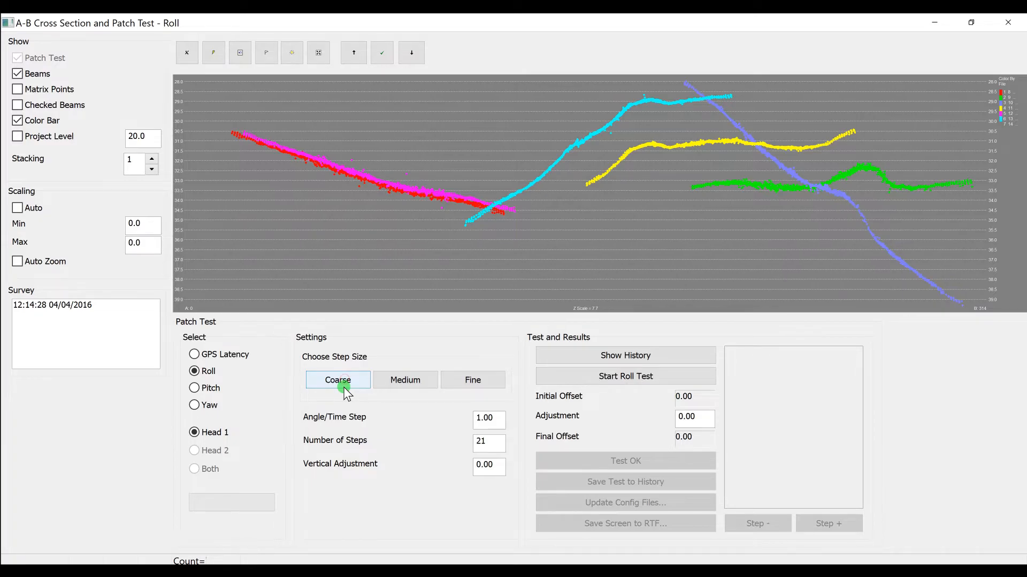
pyautogui.click(624, 381)
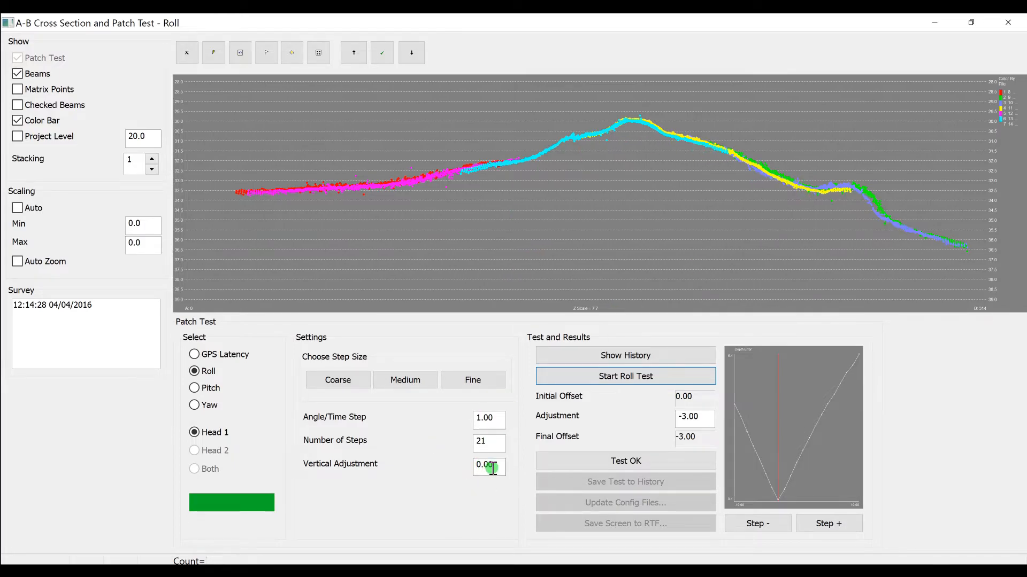
pyautogui.moveTo(503, 468); pyautogui.dragTo(484, 467)
pyautogui.write('.1')
pyautogui.click(581, 378)
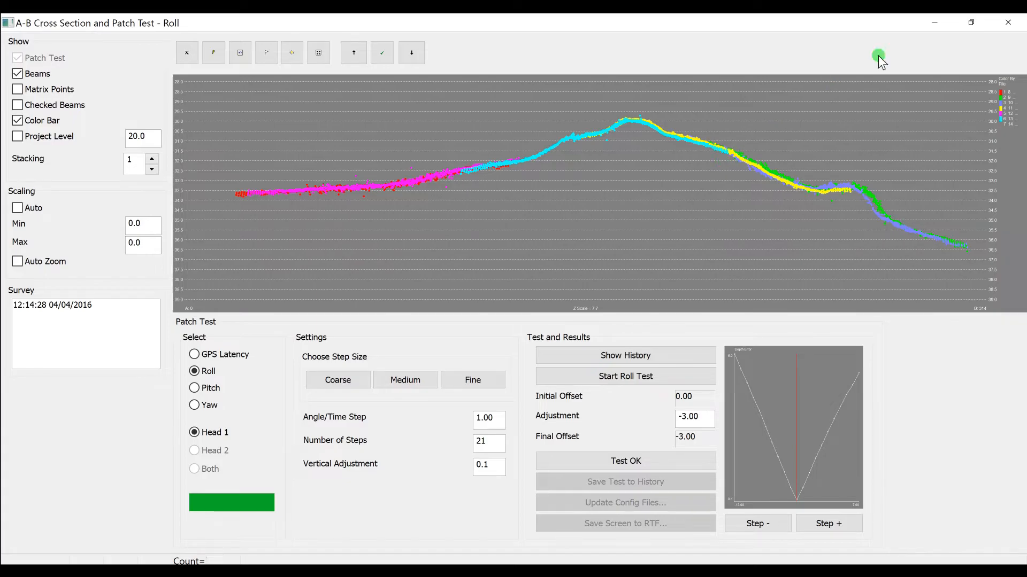
# Step: Accept the roll test result and close the patch test window
pyautogui.click(634, 466)
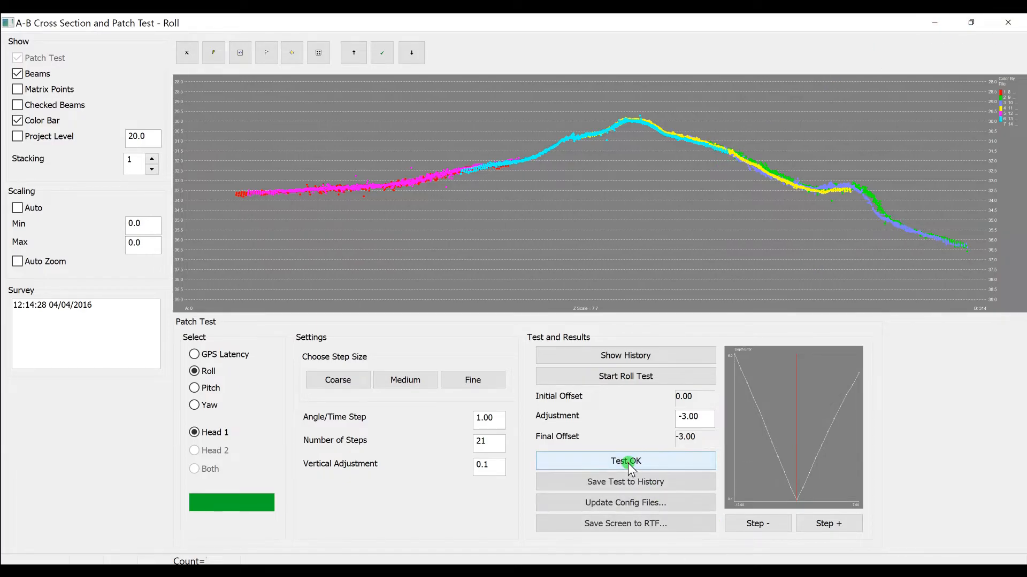
pyautogui.click(1009, 25)
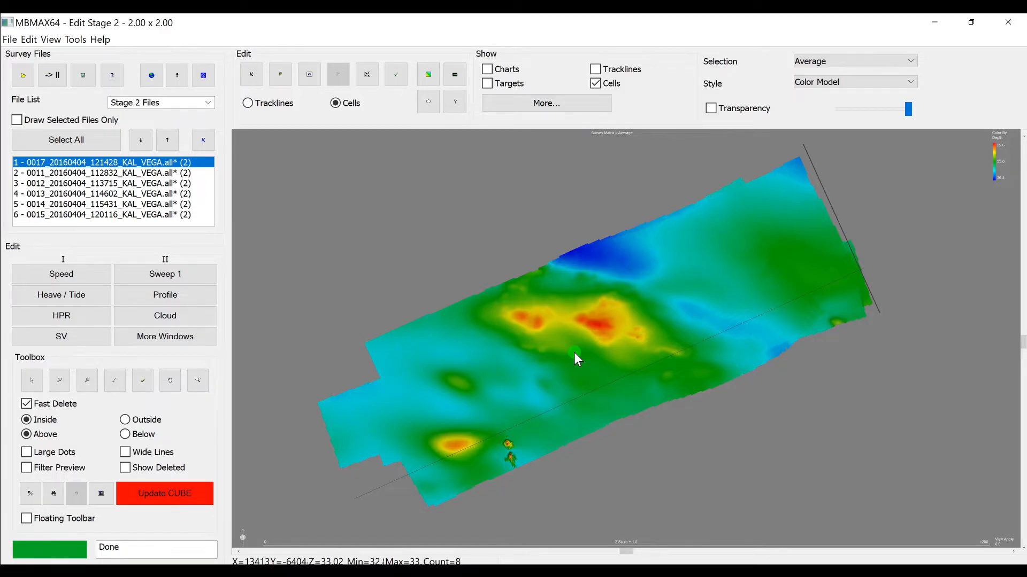
# Step: Check the head 1 roll offset in the patch test offsets of the device parameters, and cancel the offsets dialog
pyautogui.click(115, 83)
pyautogui.click(381, 94)
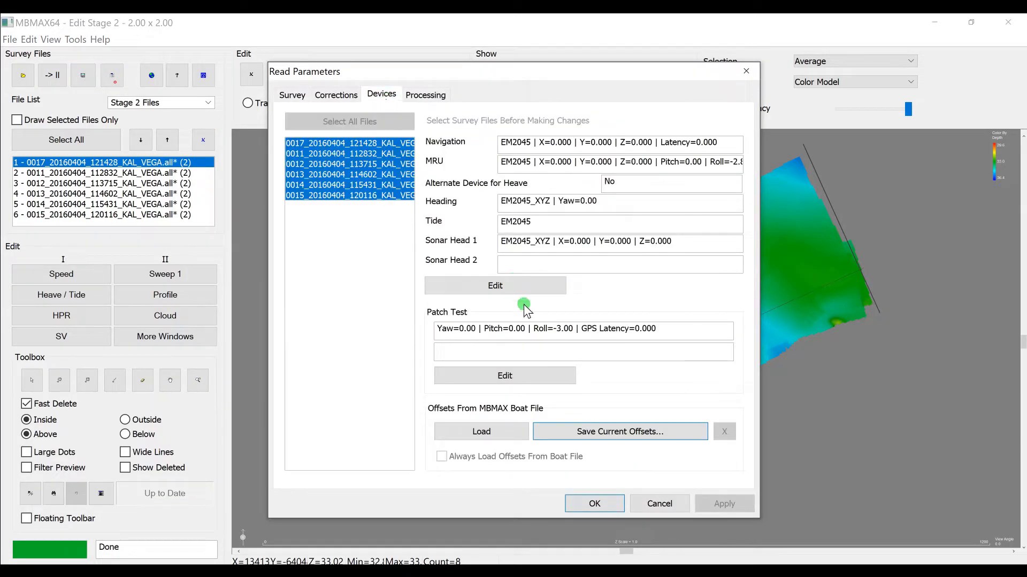
pyautogui.click(524, 369)
pyautogui.click(418, 311)
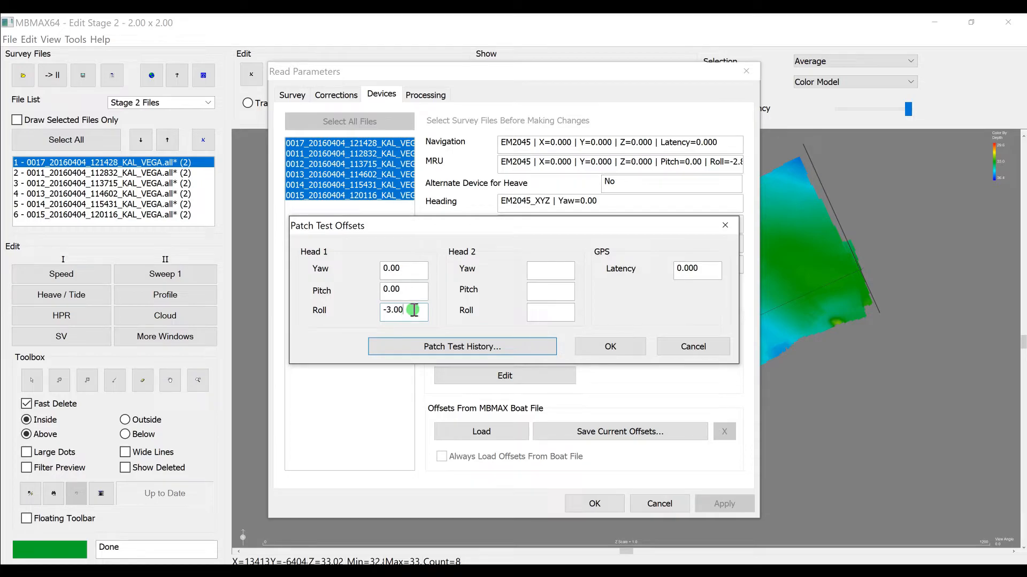
pyautogui.click(413, 311)
pyautogui.click(692, 347)
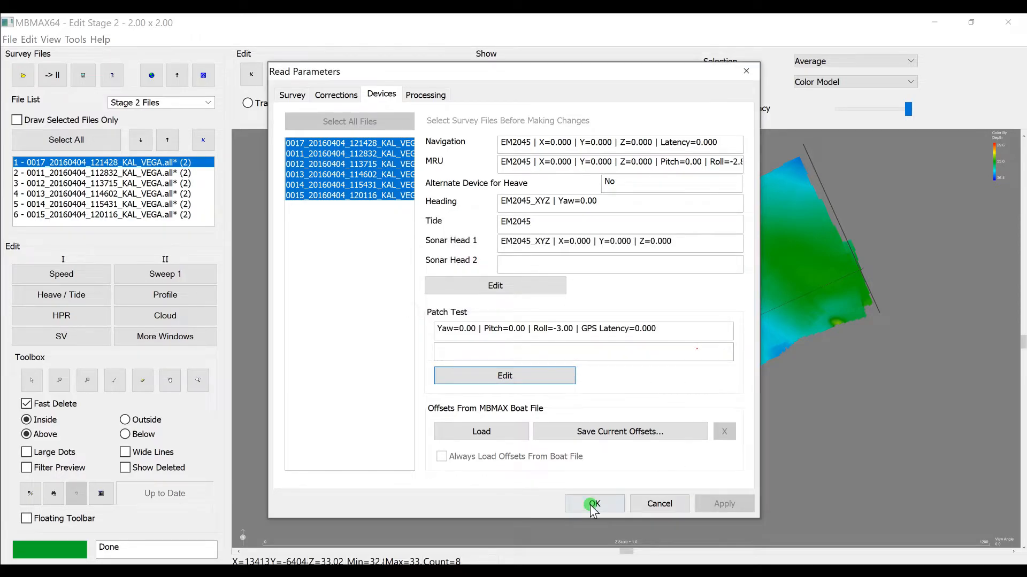
# Step: Confirm the read parameters and update the CUBE surface with the roll correction
pyautogui.click(592, 503)
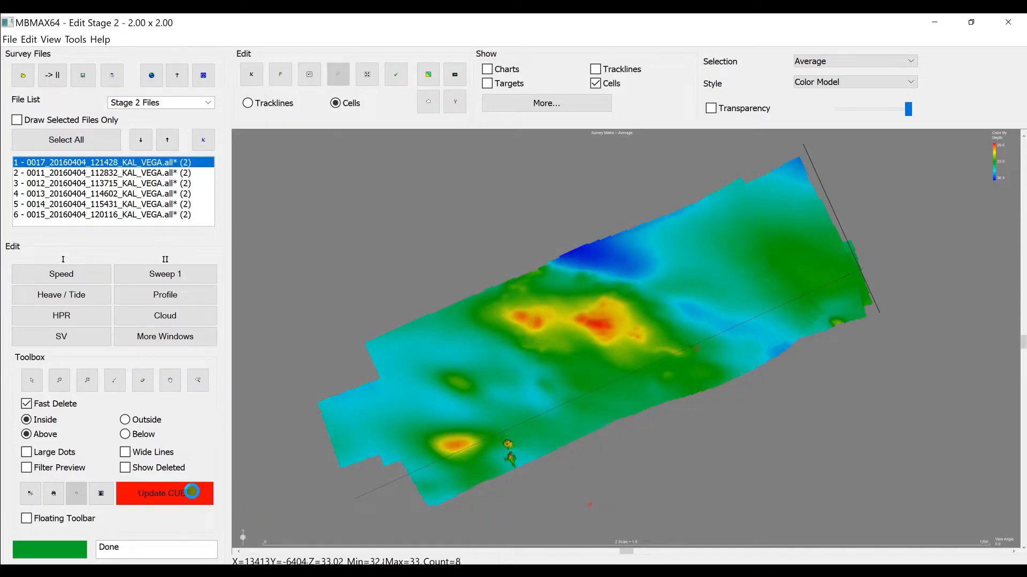
pyautogui.click(192, 491)
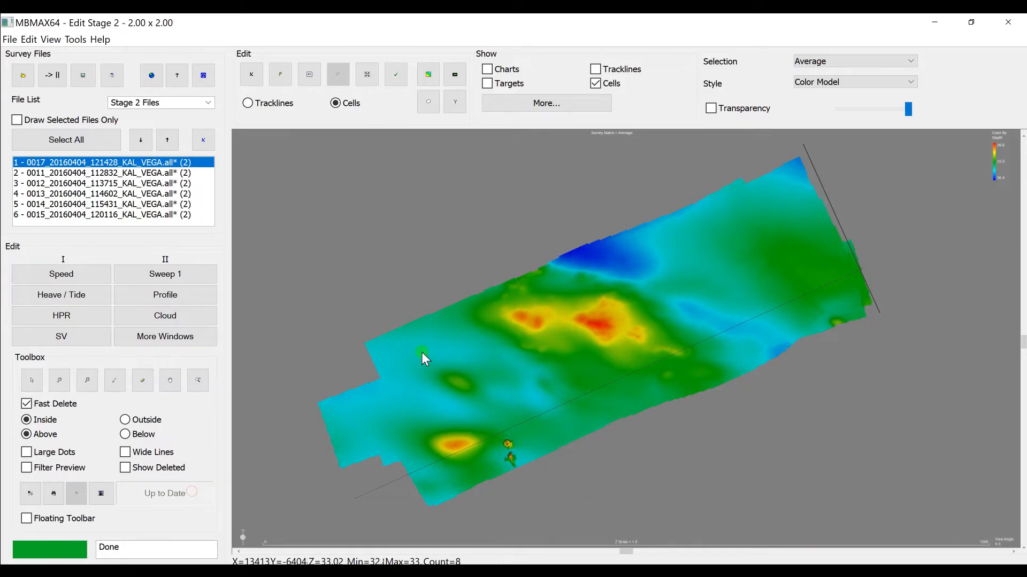
# Step: Open the pitch patch test in a maximized window and run it for head 1 with the fine 0.50 step size
pyautogui.click(75, 39)
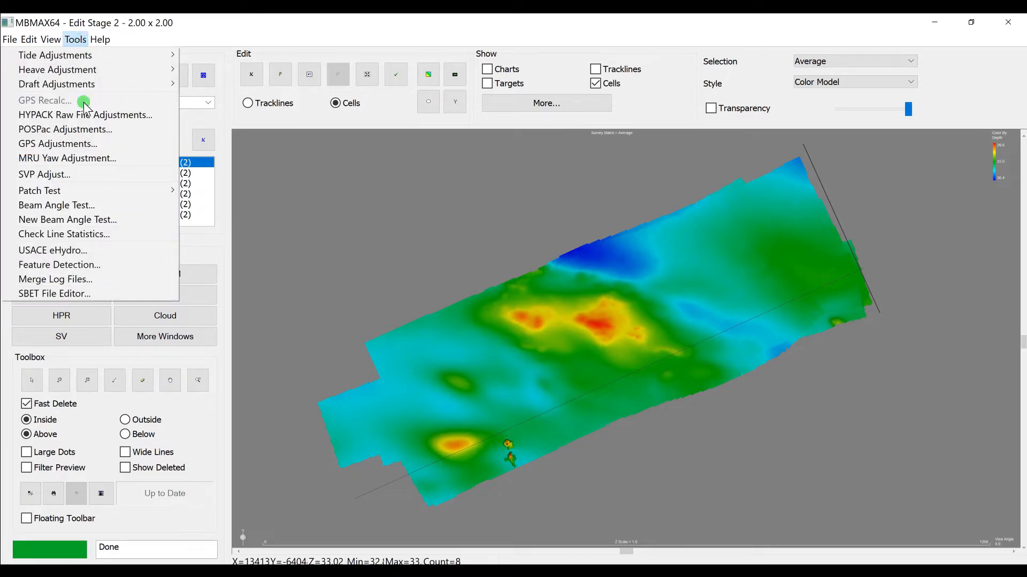
pyautogui.moveTo(145, 193)
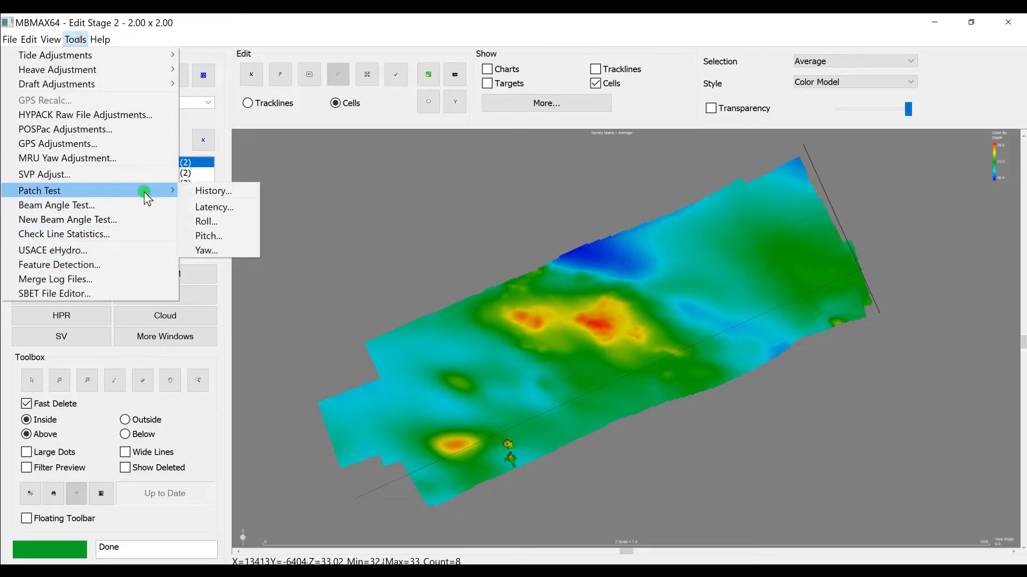
pyautogui.click(215, 236)
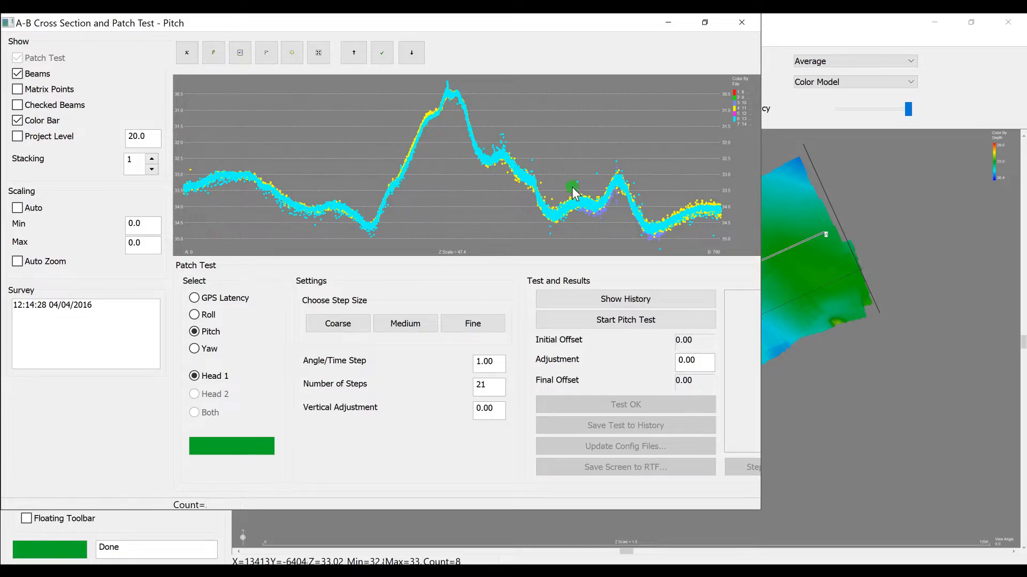
pyautogui.moveTo(496, 408); pyautogui.dragTo(489, 409)
pyautogui.click(501, 367)
pyautogui.click(454, 329)
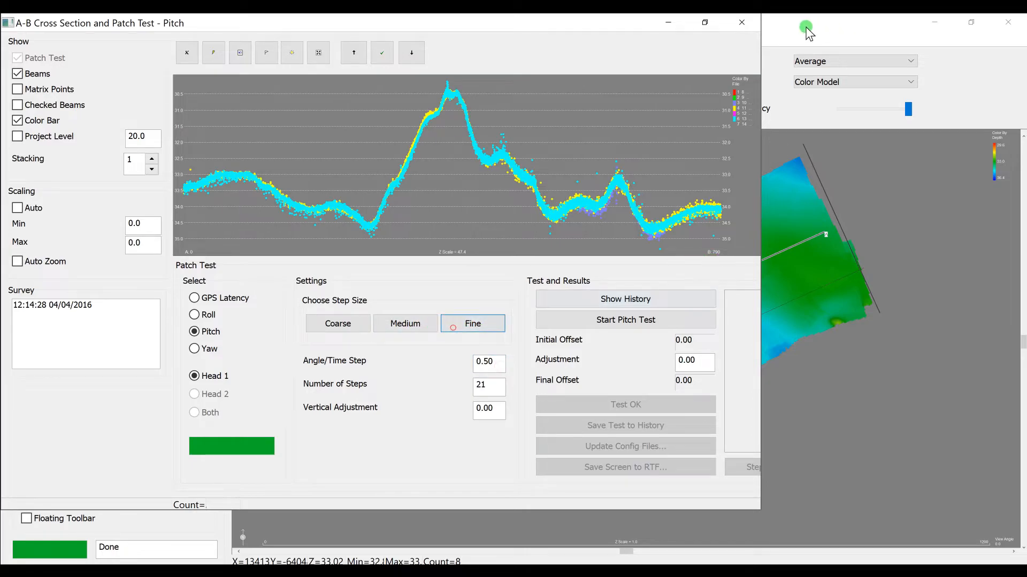
pyautogui.click(696, 30)
pyautogui.click(661, 57)
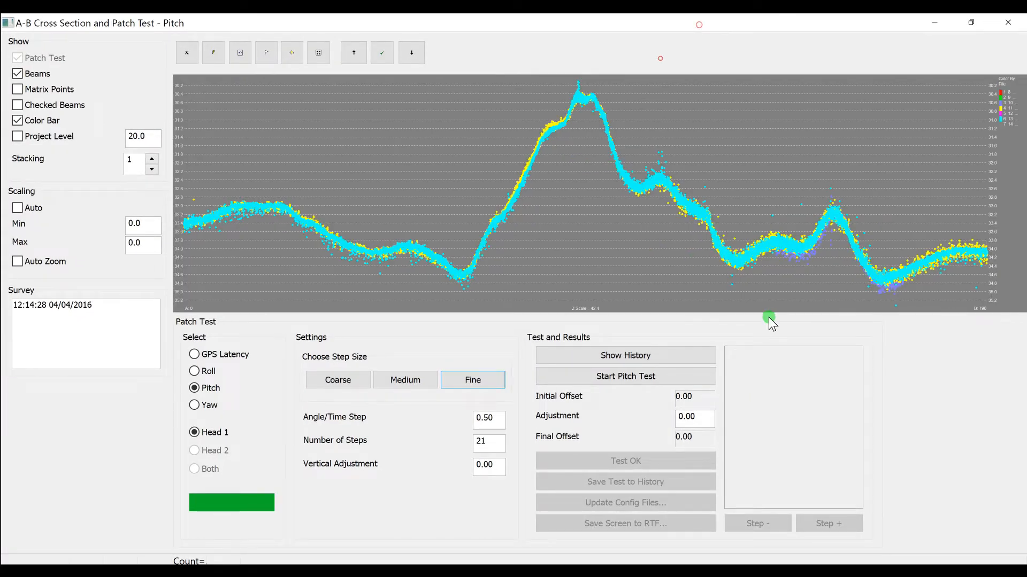
pyautogui.click(636, 377)
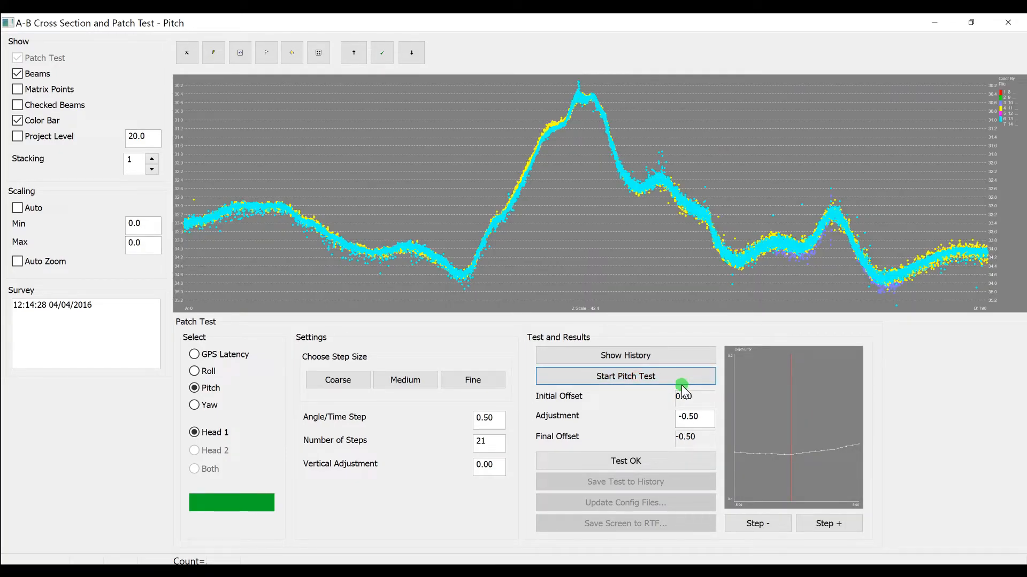
# Step: Rerun the pitch test with the medium 1.00 step size, and run it again with 41 steps
pyautogui.click(420, 376)
pyautogui.moveTo(501, 444); pyautogui.dragTo(459, 449)
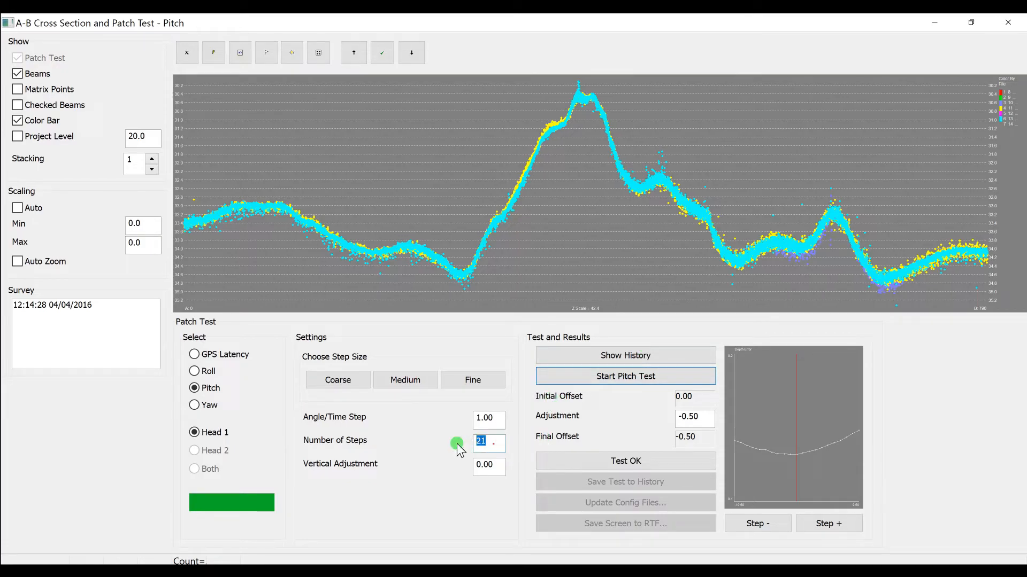
pyautogui.write('41')
pyautogui.click(572, 380)
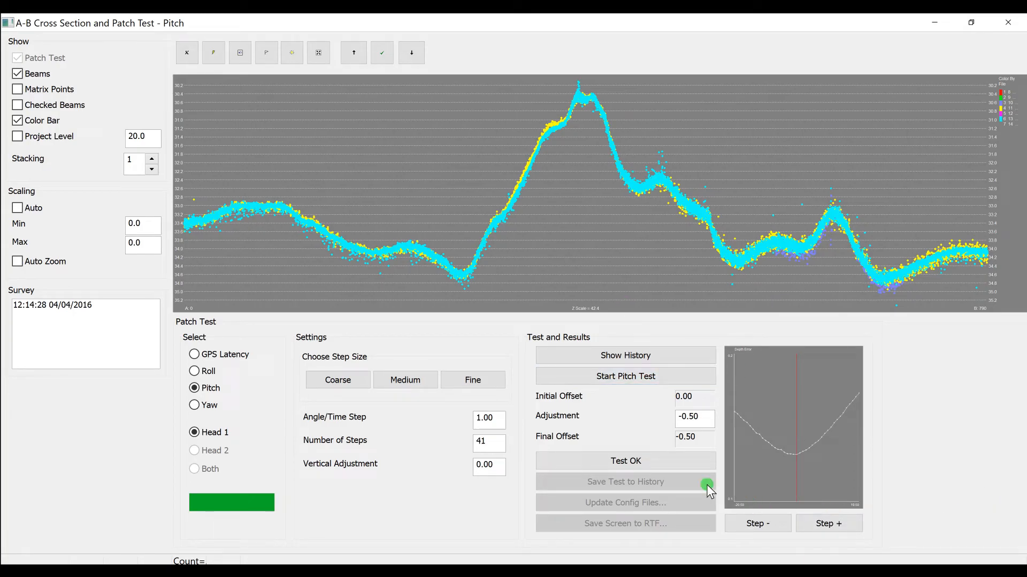
# Step: Accept and close the pitch test, and update the CUBE surface
pyautogui.click(619, 465)
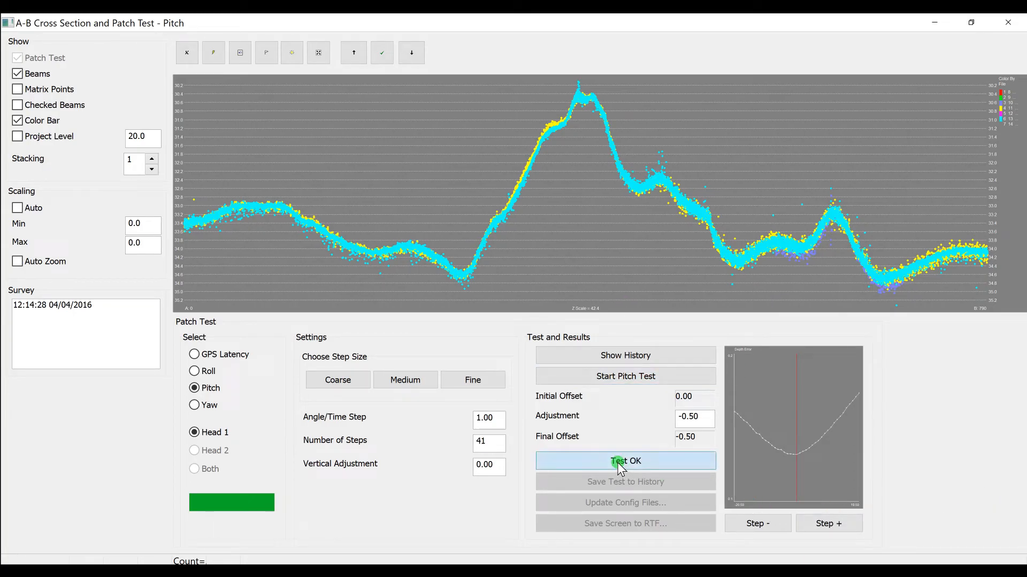
pyautogui.click(1012, 24)
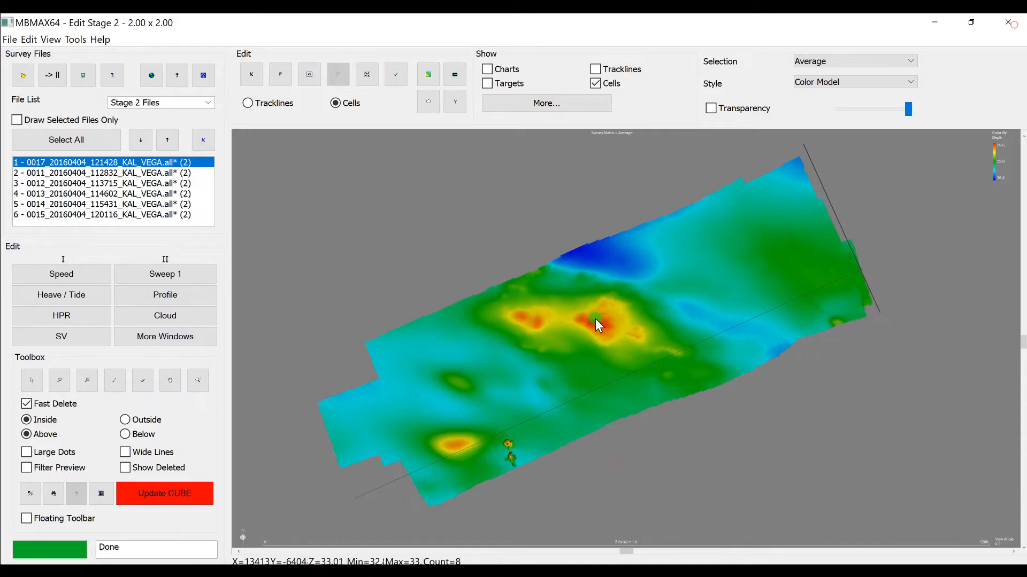
pyautogui.click(189, 492)
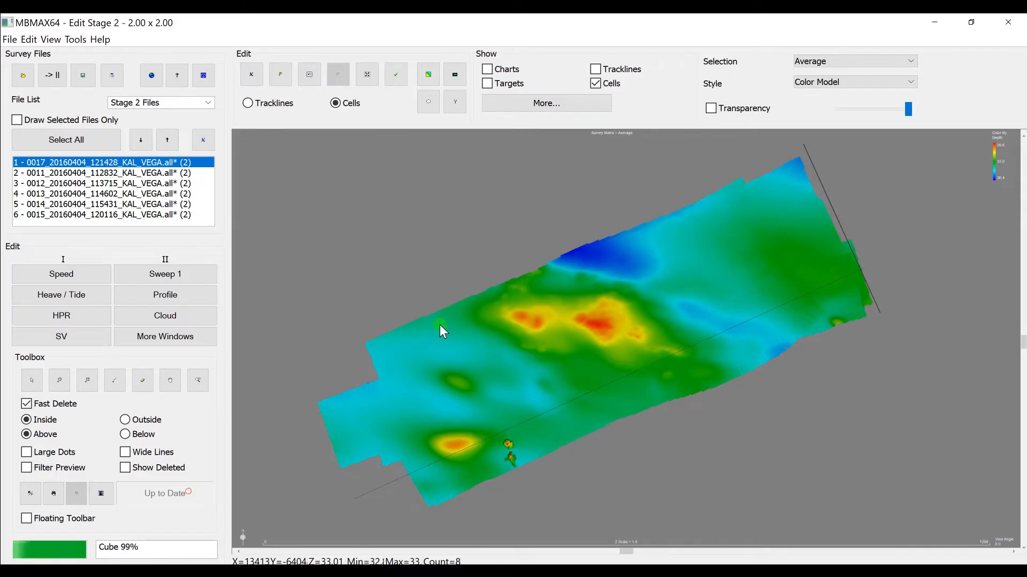
# Step: Check the head 1 pitch and yaw values in the patch test offsets of the device parameters, and confirm both dialogs
pyautogui.click(112, 75)
pyautogui.click(384, 98)
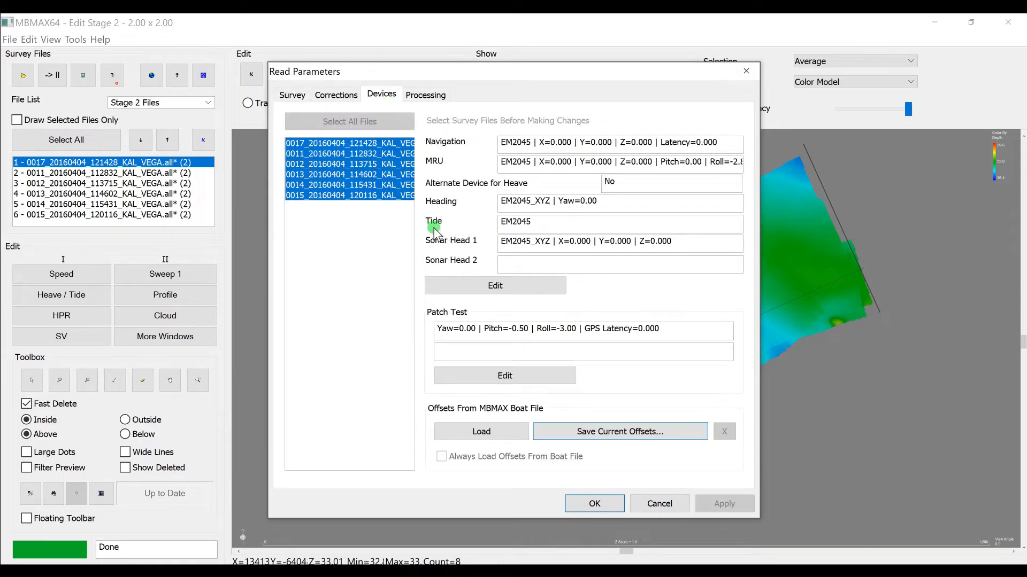
pyautogui.click(522, 377)
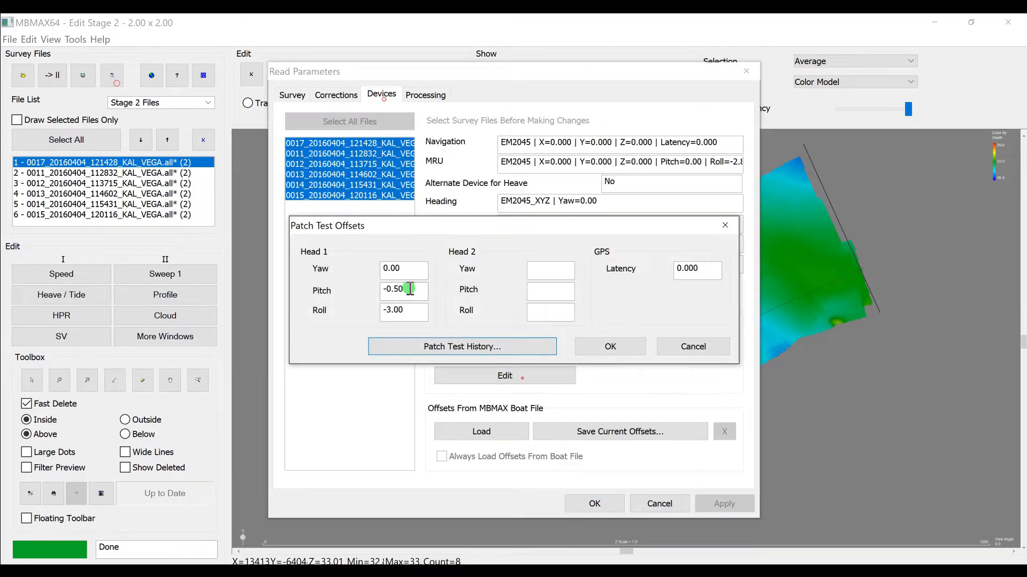
pyautogui.moveTo(409, 289); pyautogui.dragTo(372, 290)
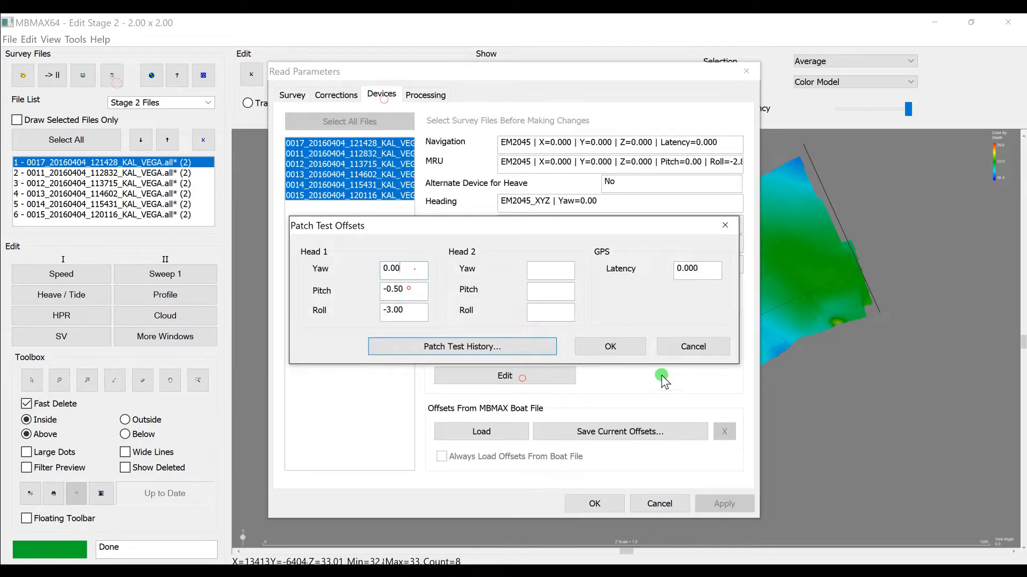
pyautogui.click(637, 350)
pyautogui.click(613, 507)
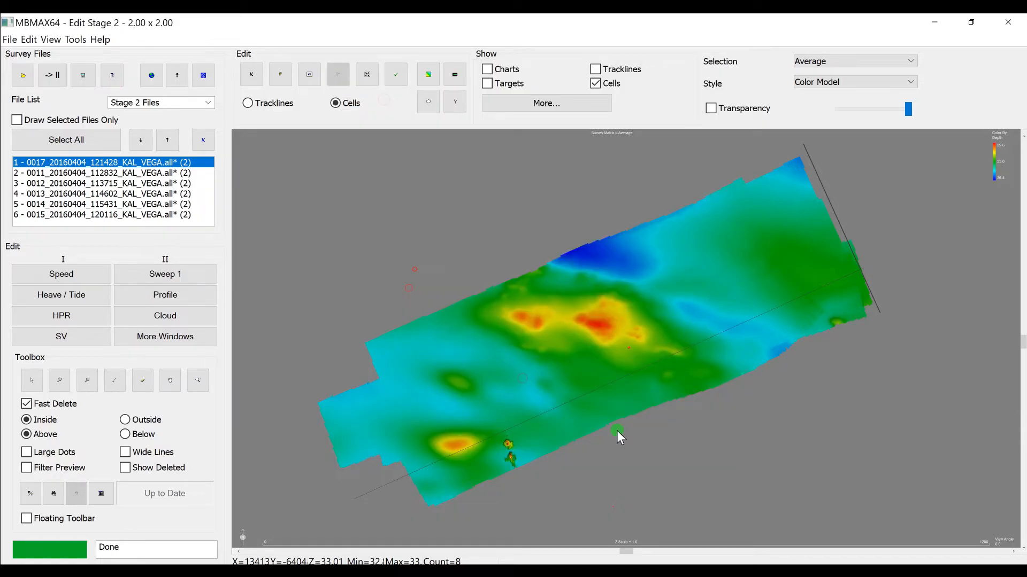
# Step: Open the yaw patch test, run it for head 1 with the medium 1.00 step size, and maximize its window
pyautogui.click(75, 40)
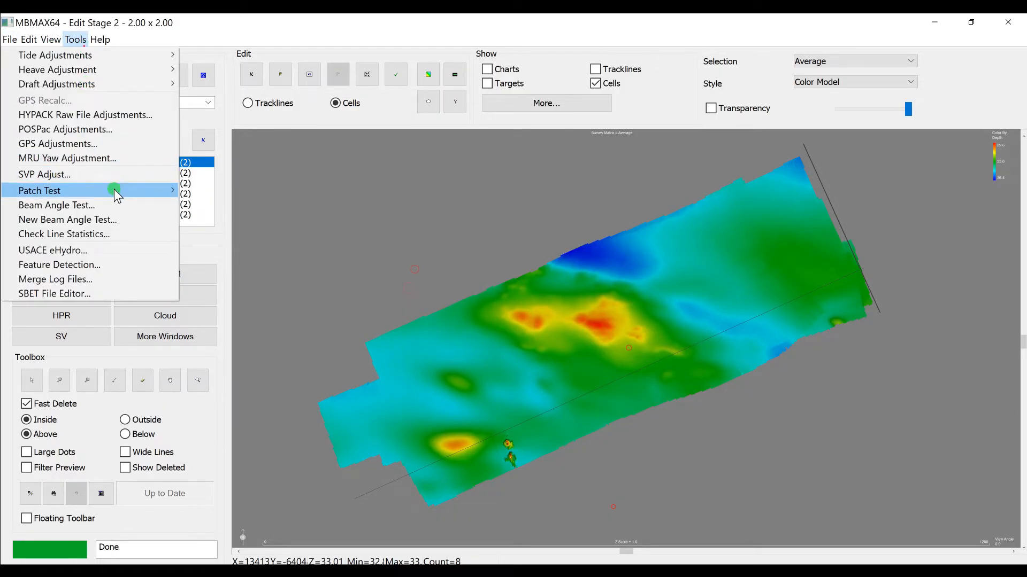
pyautogui.moveTo(162, 190)
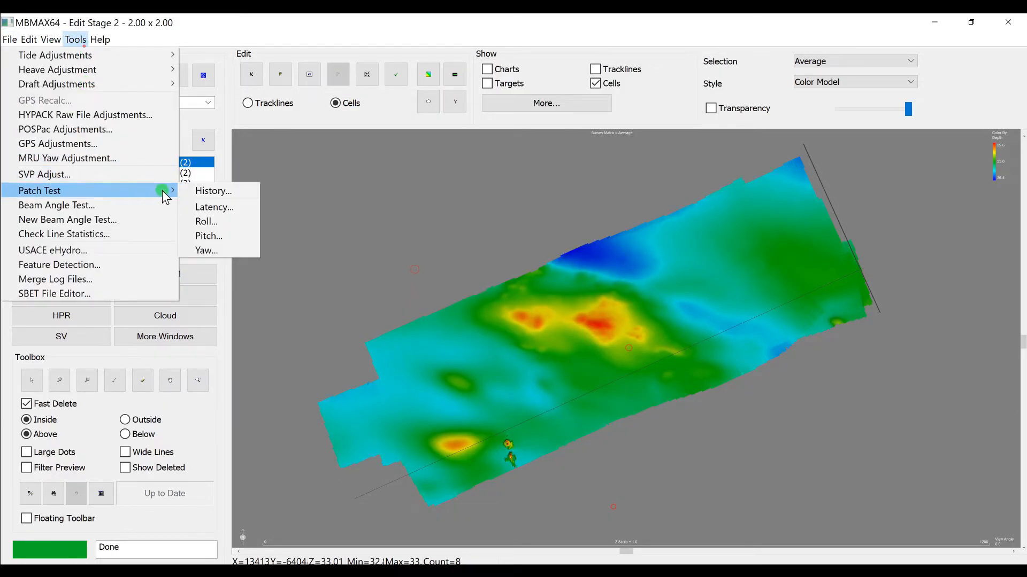
pyautogui.click(206, 250)
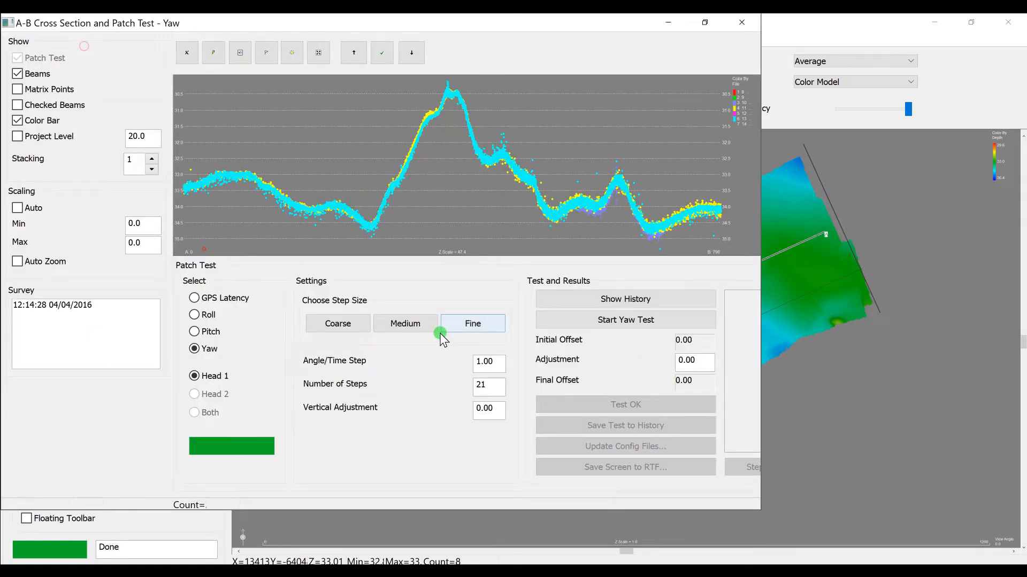
pyautogui.click(405, 323)
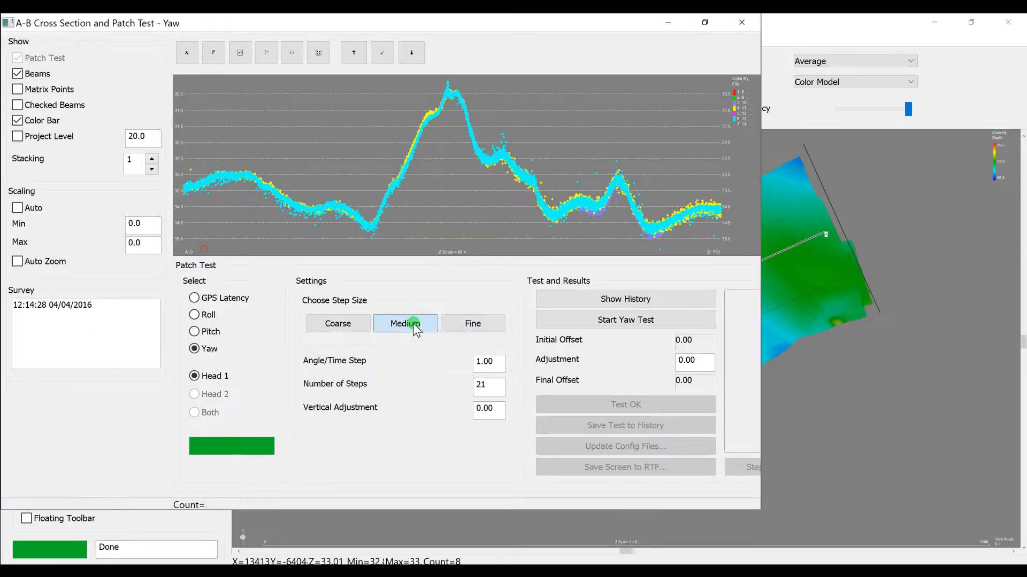
pyautogui.click(559, 320)
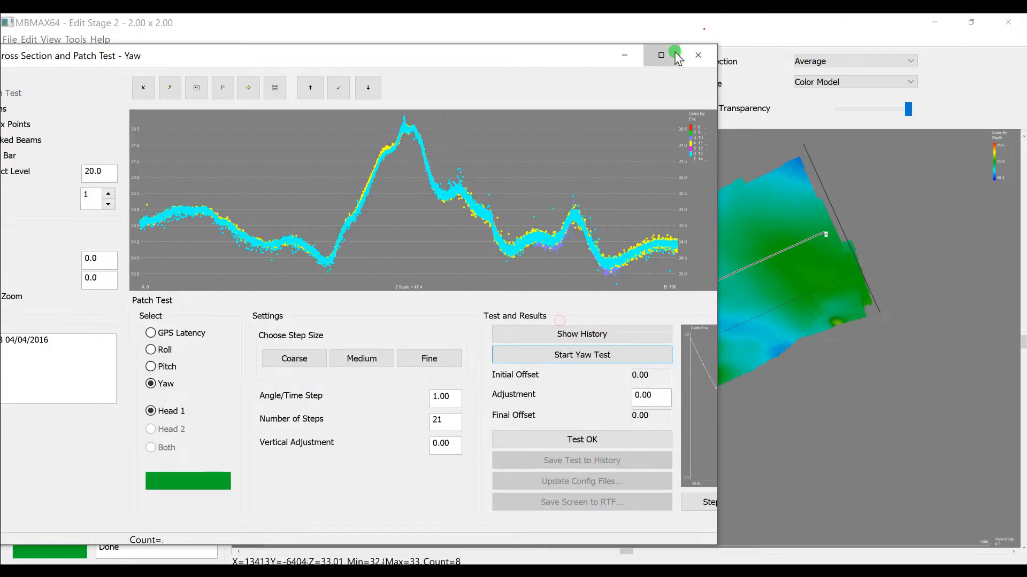
pyautogui.click(705, 26)
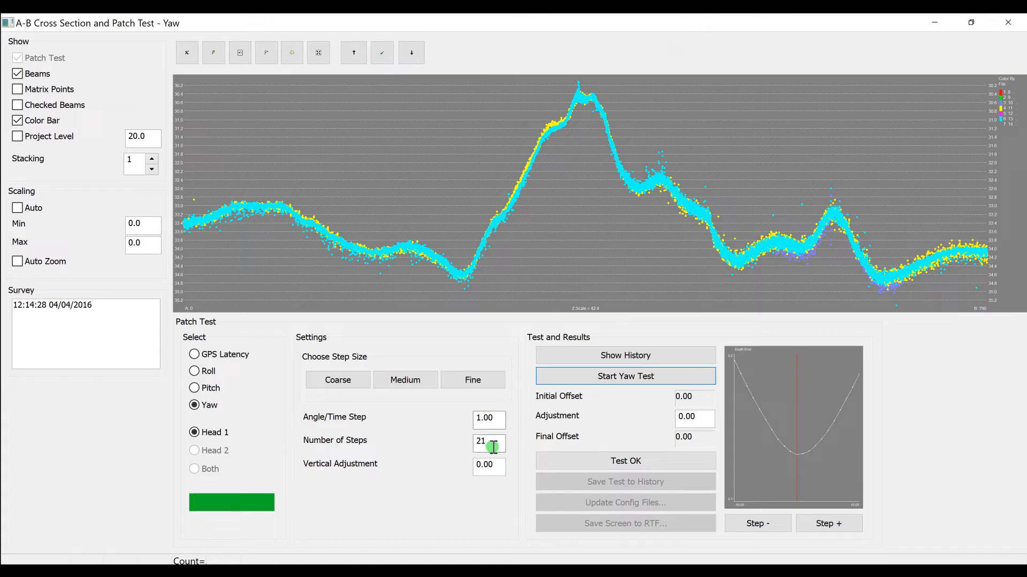
# Step: Rerun the yaw test with 41 steps and an angle step of 0.5
pyautogui.moveTo(489, 445); pyautogui.dragTo(408, 442)
pyautogui.write('41')
pyautogui.moveTo(500, 419); pyautogui.dragTo(434, 420)
pyautogui.write('0.5')
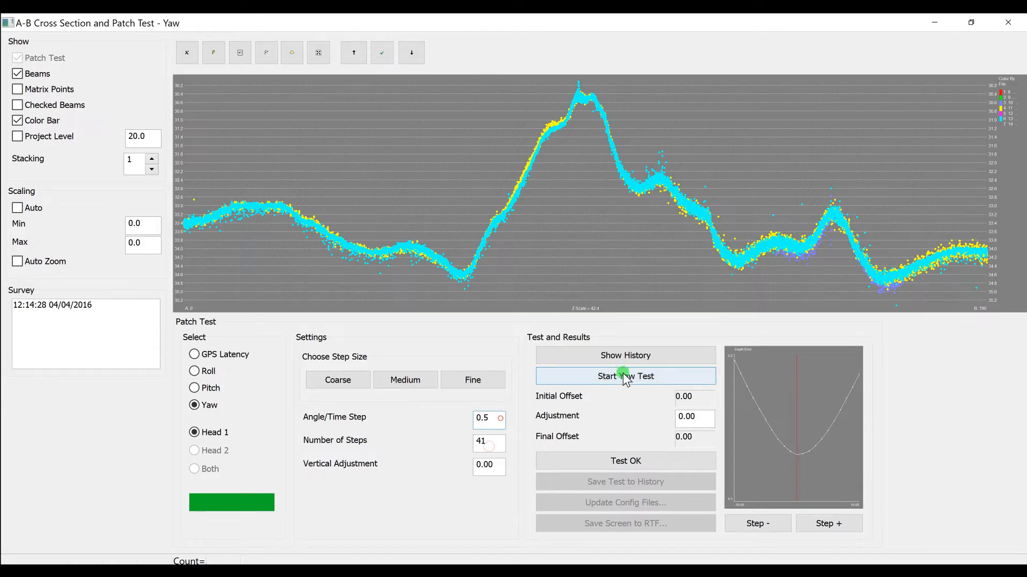
pyautogui.click(621, 377)
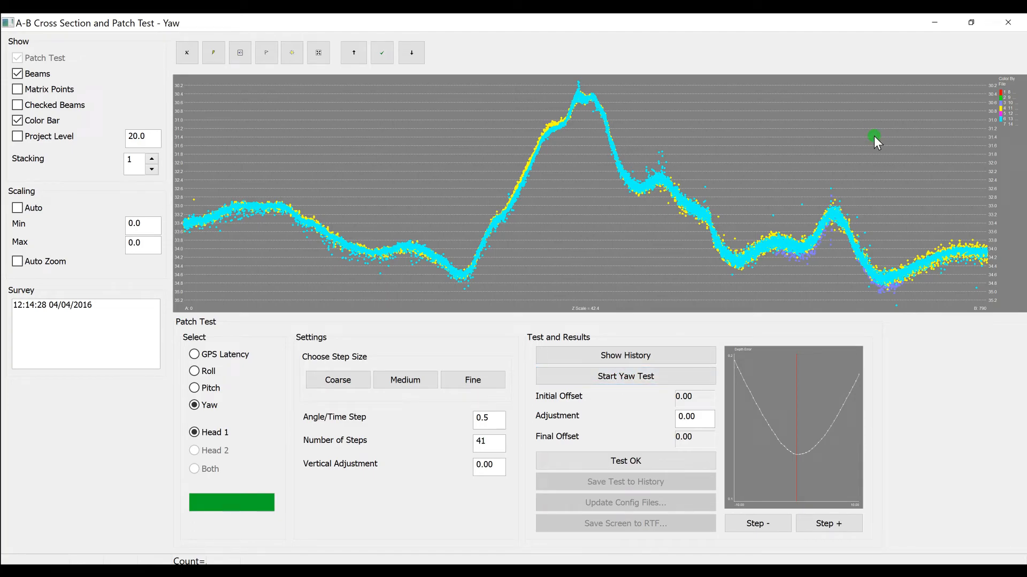
# Step: Close the yaw patch test window and update the CUBE surface
pyautogui.click(1006, 26)
pyautogui.click(476, 341)
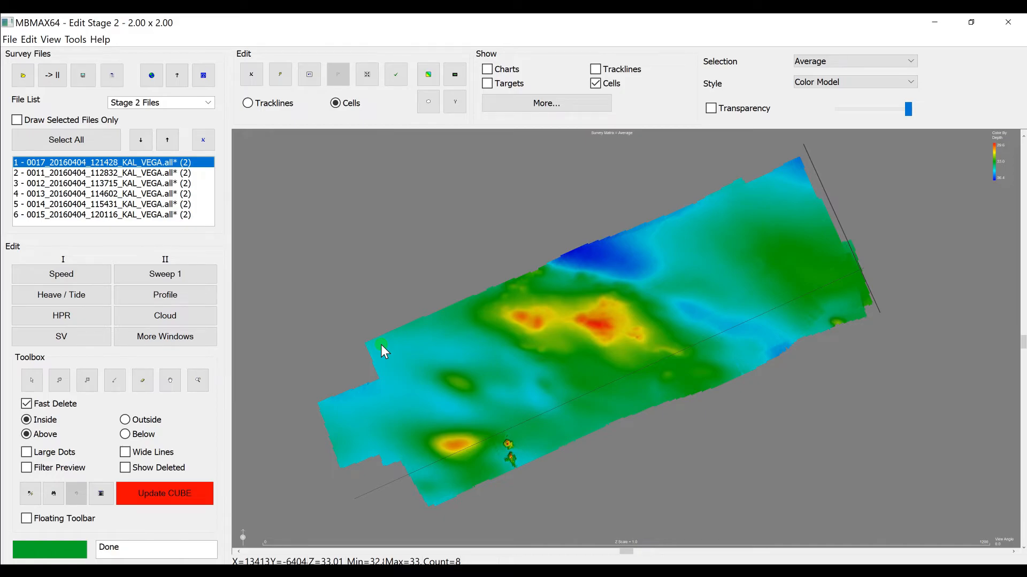
pyautogui.click(138, 502)
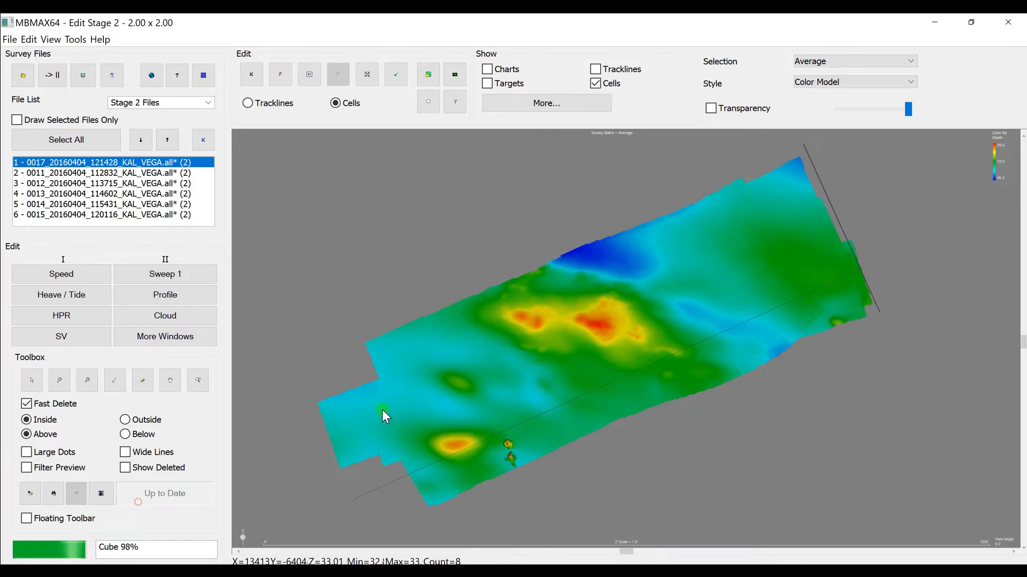
# Step: Examine the corrected seabed surface in 3D from several angles, looking closely at the peaks in the middle of the survey area
pyautogui.click(171, 388)
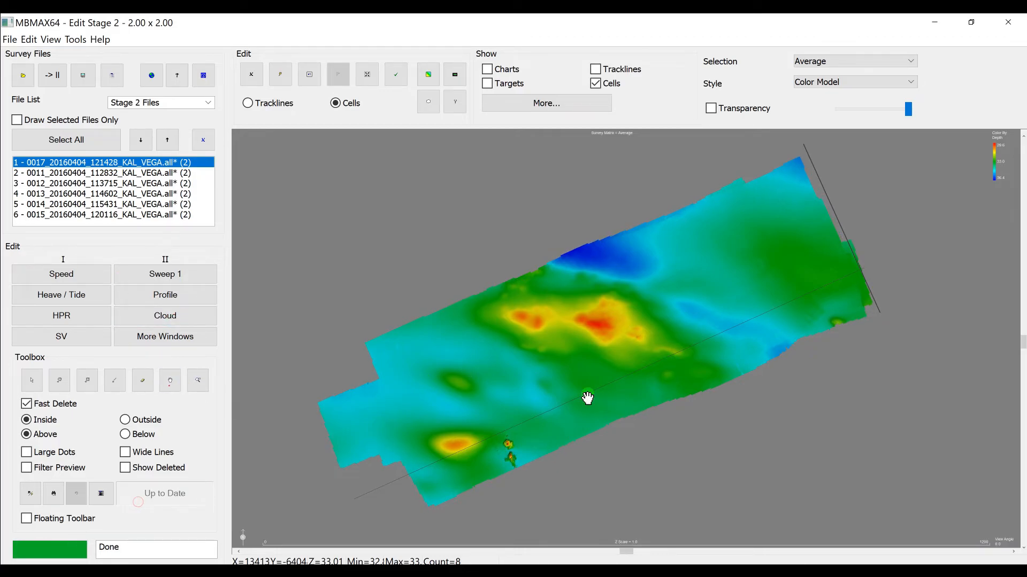
pyautogui.moveTo(564, 264); pyautogui.dragTo(577, 211)
pyautogui.scroll(5, 582, 351)
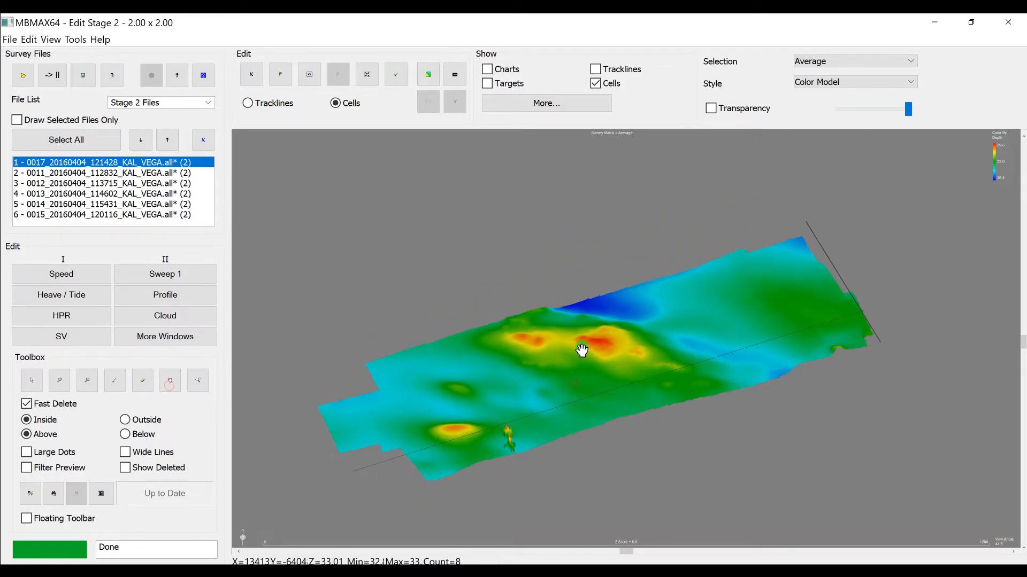
pyautogui.moveTo(582, 350); pyautogui.dragTo(607, 397)
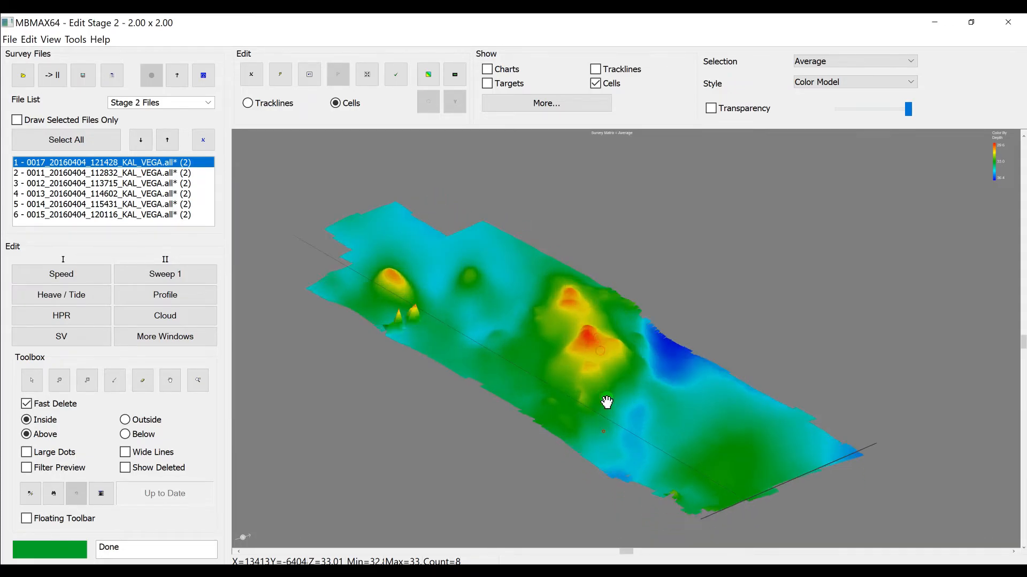
pyautogui.scroll(2, 607, 402)
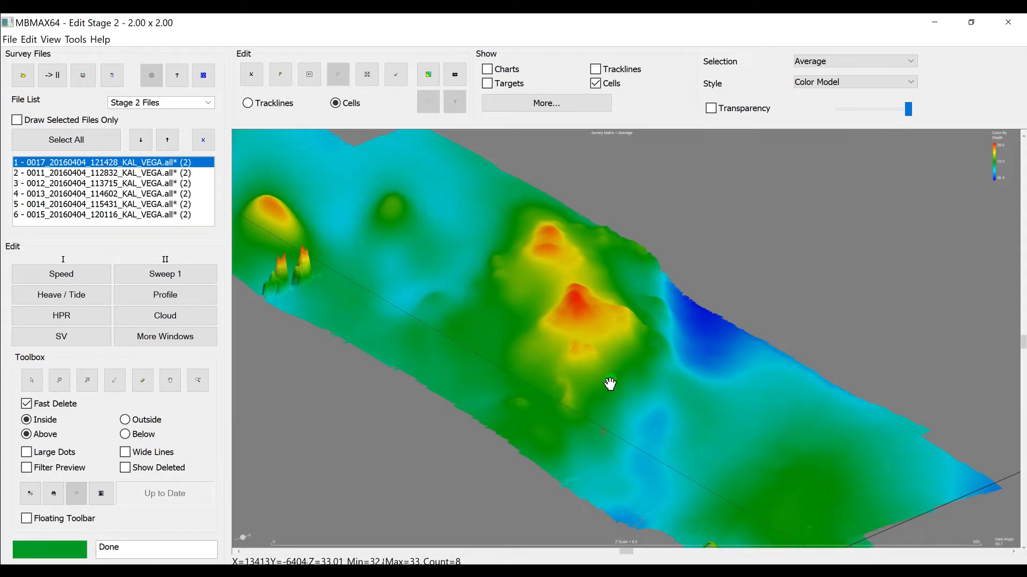
pyautogui.moveTo(610, 384); pyautogui.dragTo(498, 361)
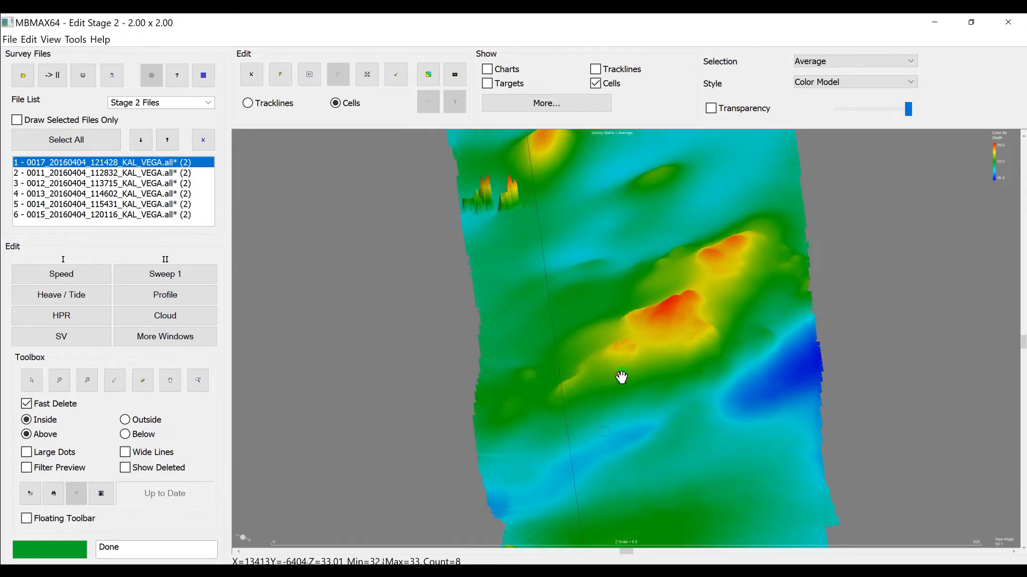
pyautogui.moveTo(621, 378); pyautogui.dragTo(600, 316)
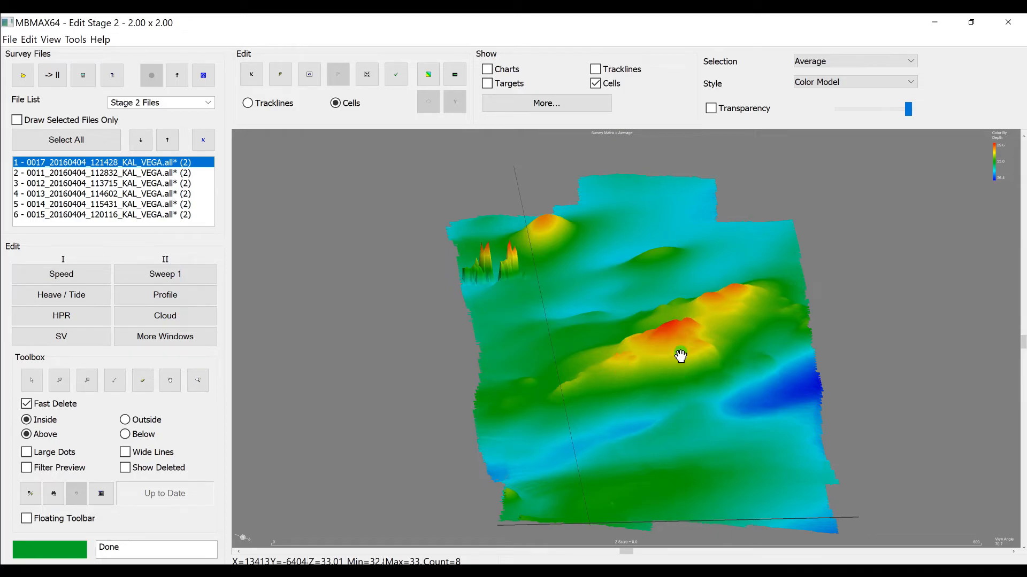
pyautogui.moveTo(620, 244); pyautogui.dragTo(534, 384)
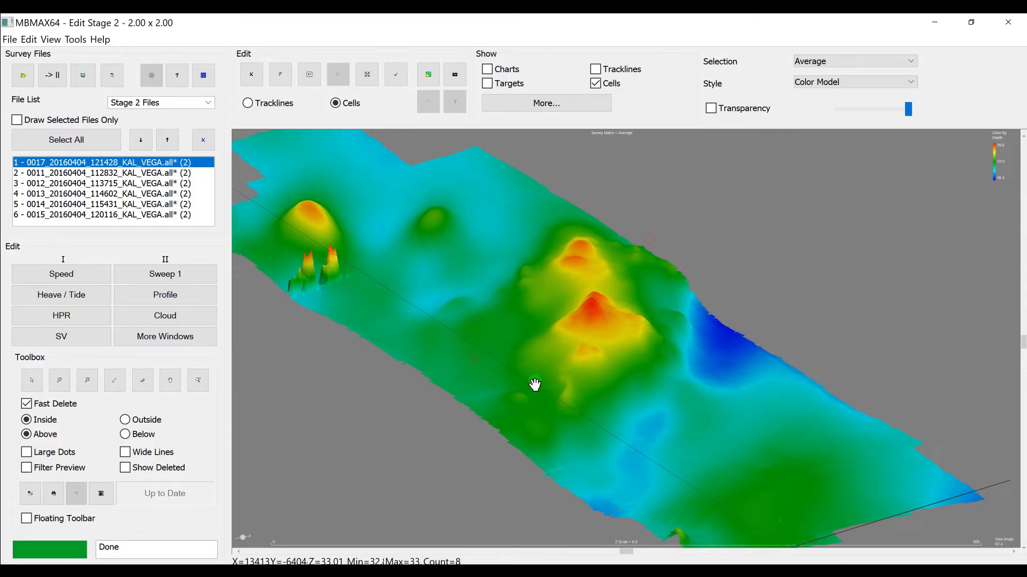
pyautogui.scroll(-3, 534, 380)
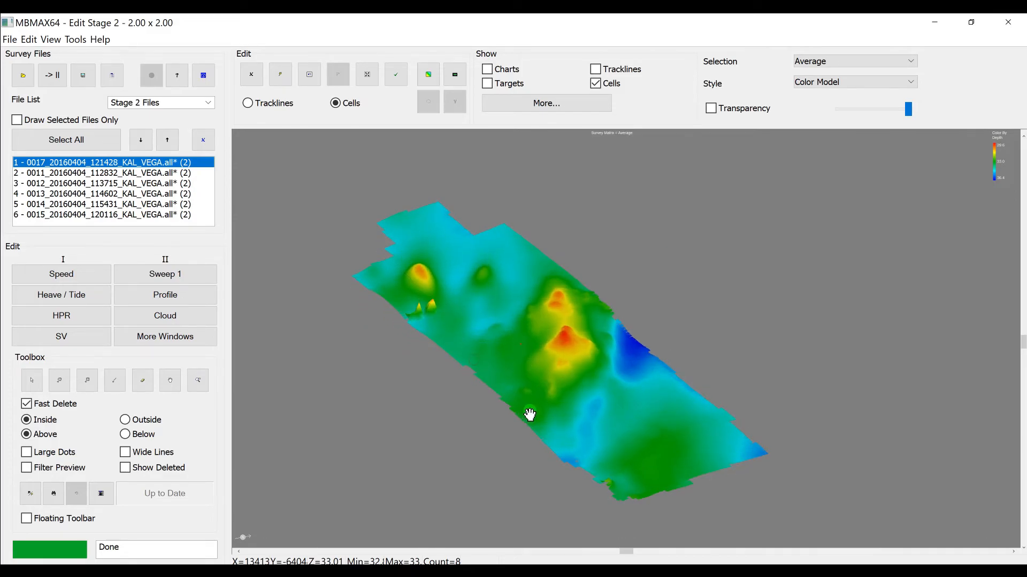
pyautogui.moveTo(530, 415); pyautogui.dragTo(545, 371)
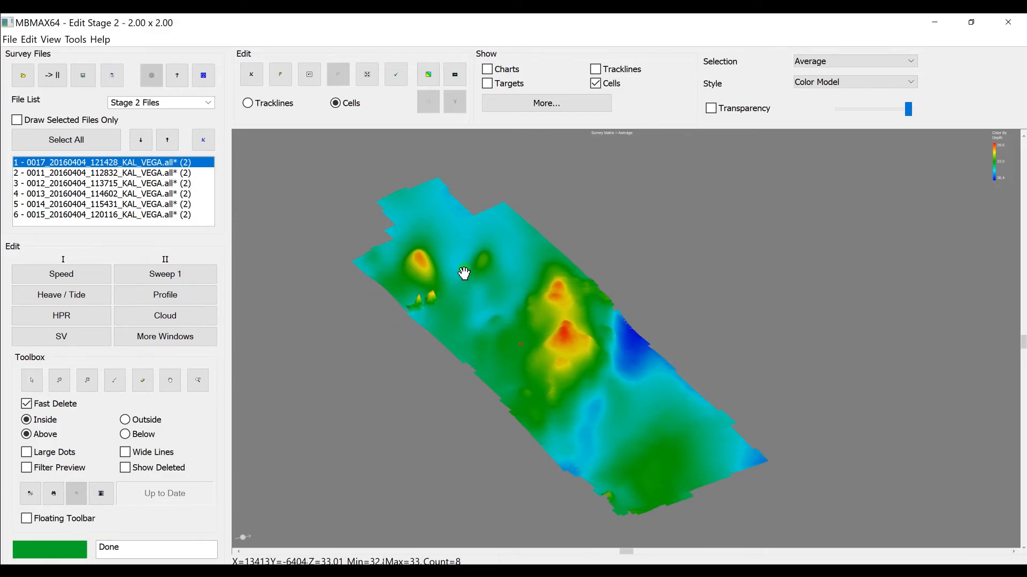
pyautogui.moveTo(464, 273); pyautogui.dragTo(426, 339)
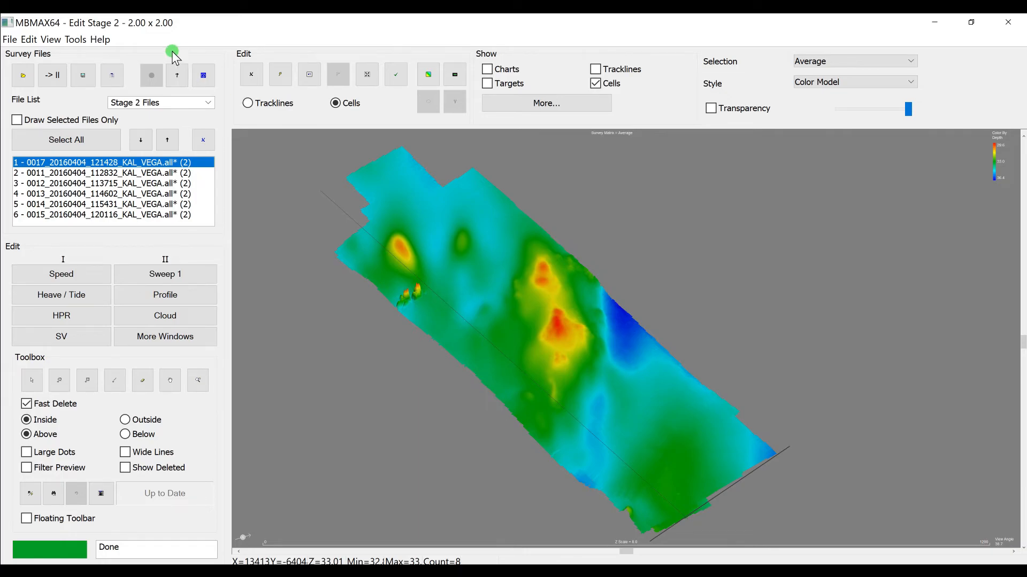
pyautogui.click(75, 39)
pyautogui.click(121, 191)
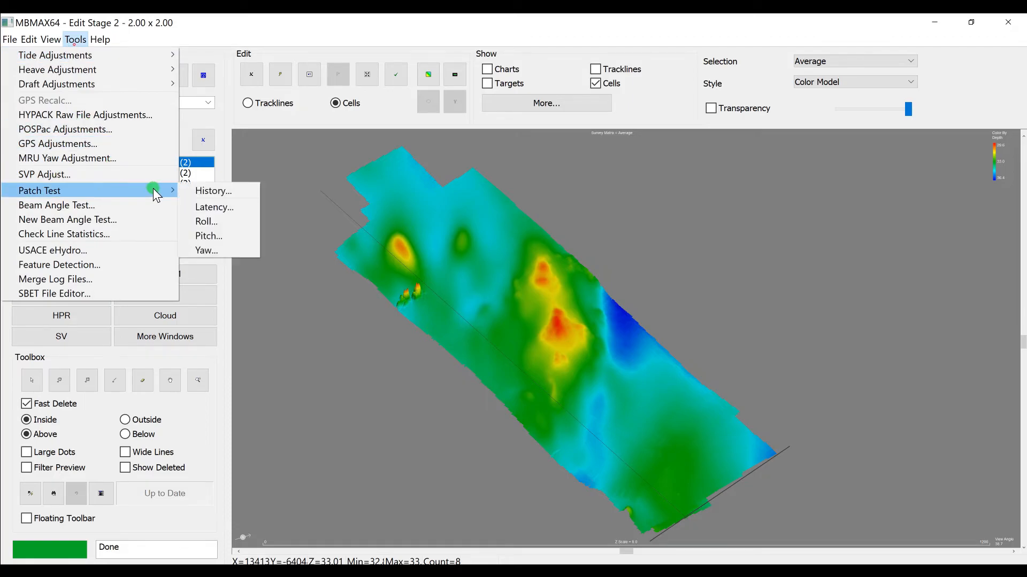
pyautogui.click(245, 211)
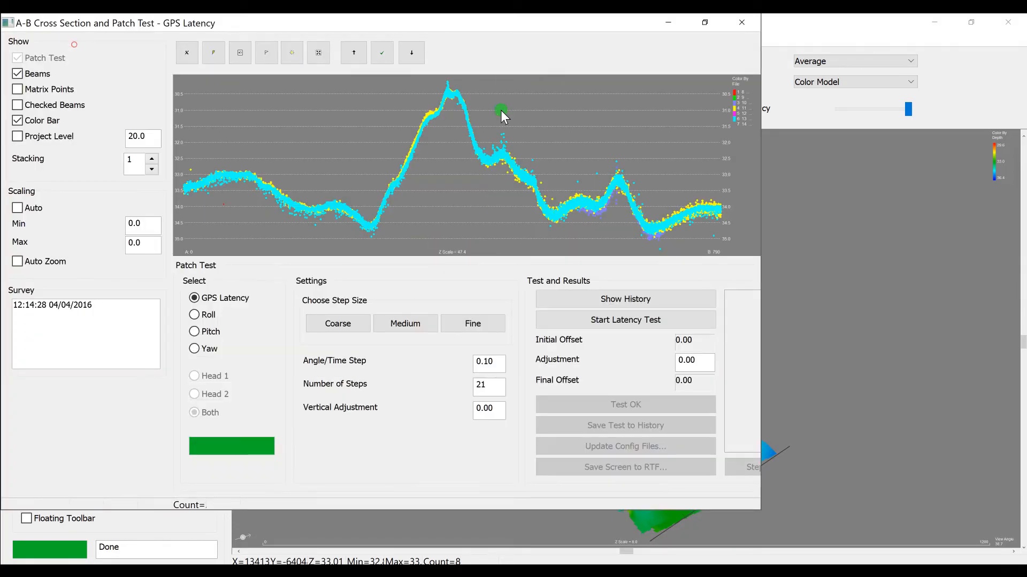
pyautogui.moveTo(497, 31); pyautogui.dragTo(640, 73)
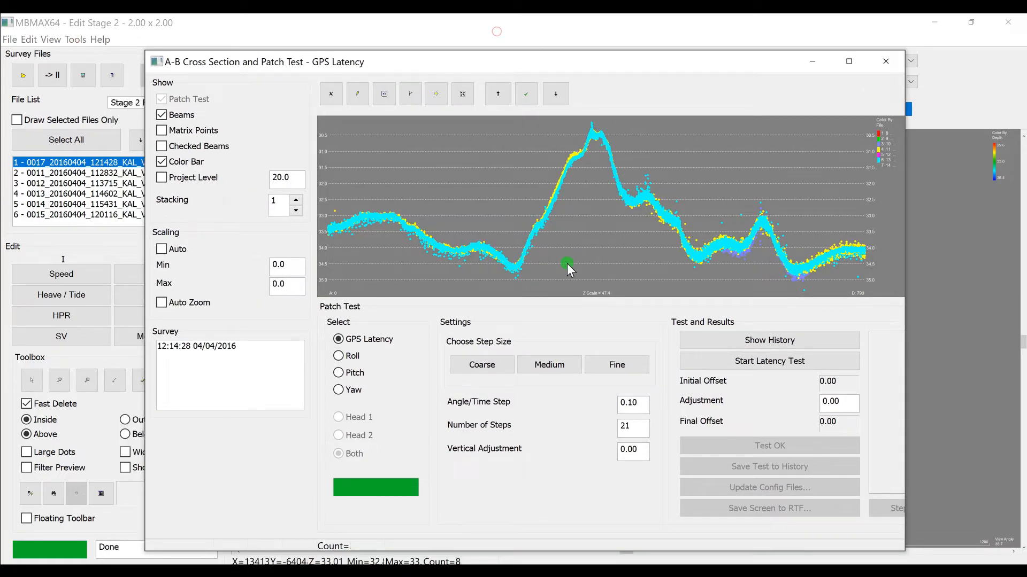
pyautogui.click(898, 59)
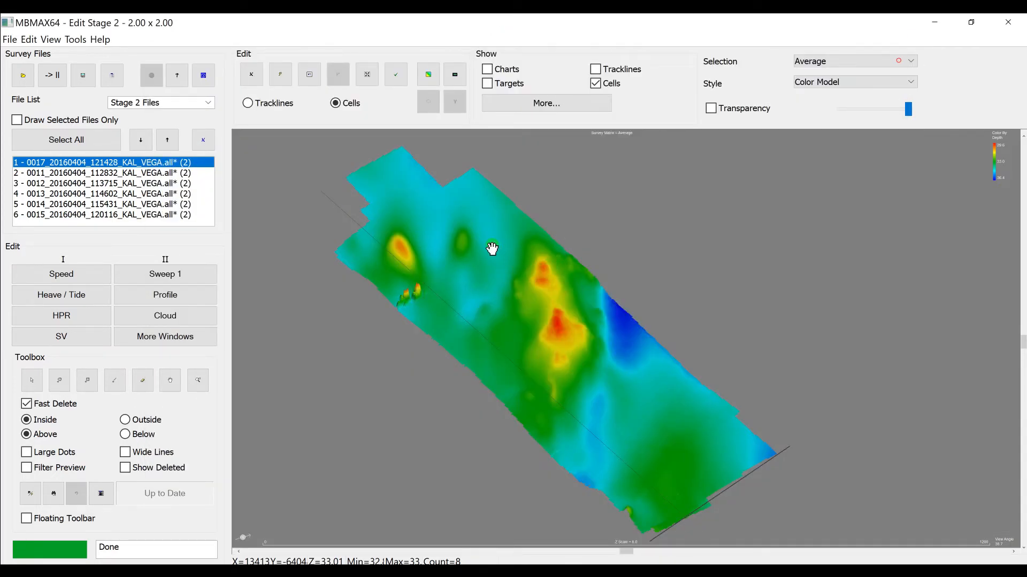
# Step: Run the GPS latency patch test in a maximized window, dismissing the unrelated IDM warning and browser window
pyautogui.moveTo(446, 264); pyautogui.dragTo(447, 350)
pyautogui.scroll(-2, 504, 315)
pyautogui.scroll(1, 519, 274)
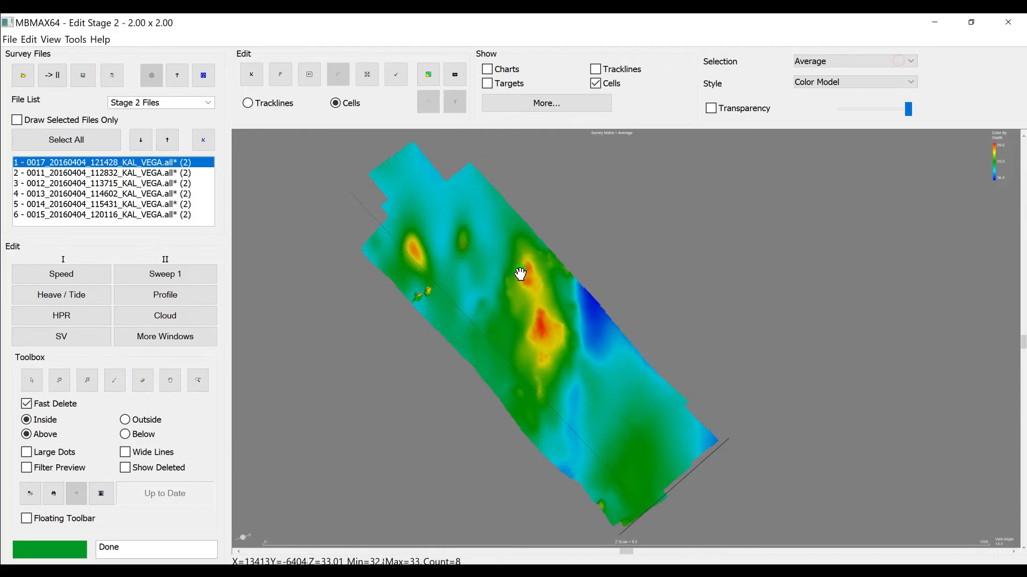
pyautogui.click(76, 39)
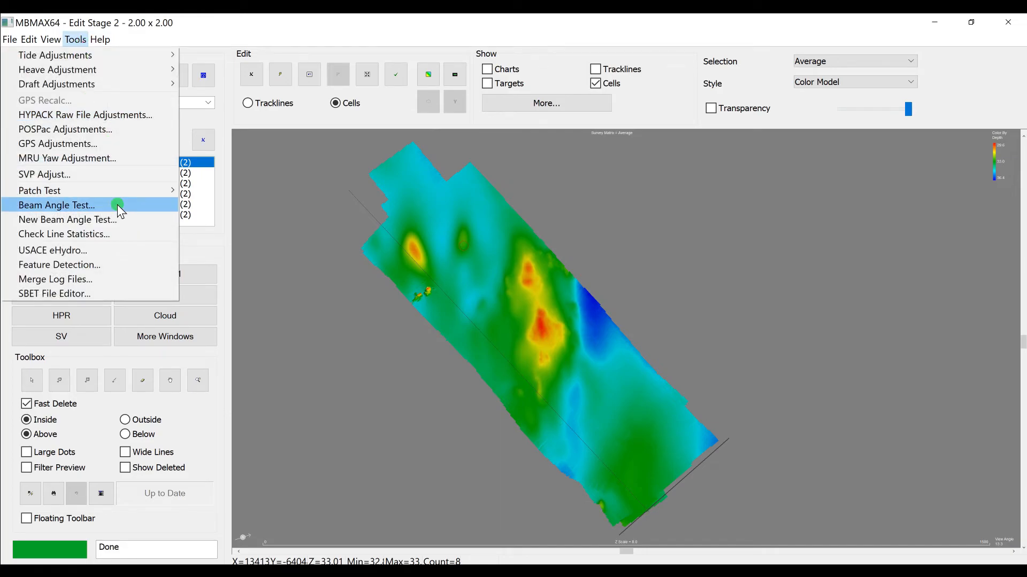
pyautogui.moveTo(120, 190)
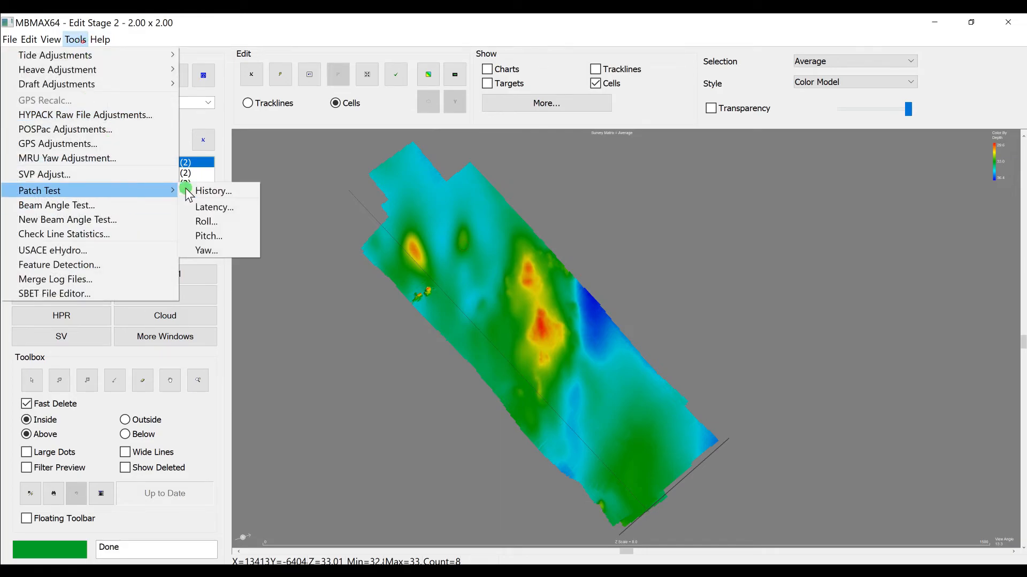
pyautogui.click(217, 207)
pyautogui.click(847, 65)
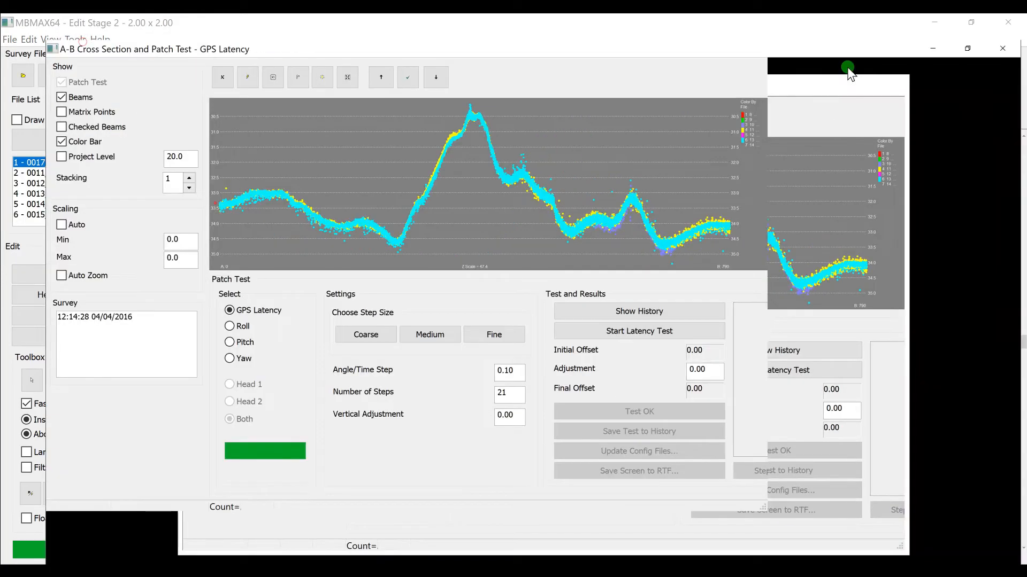
pyautogui.click(558, 377)
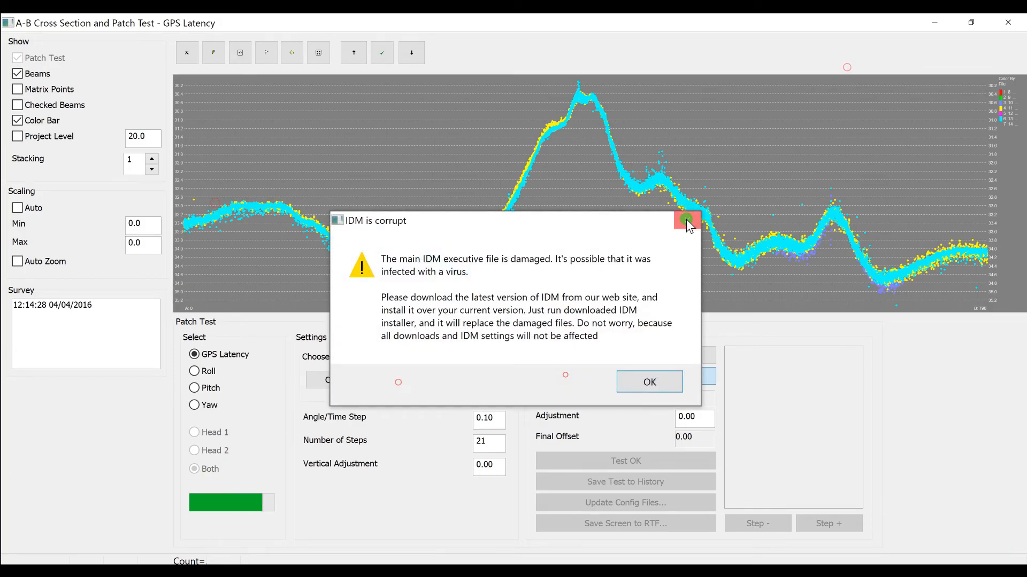
pyautogui.click(685, 220)
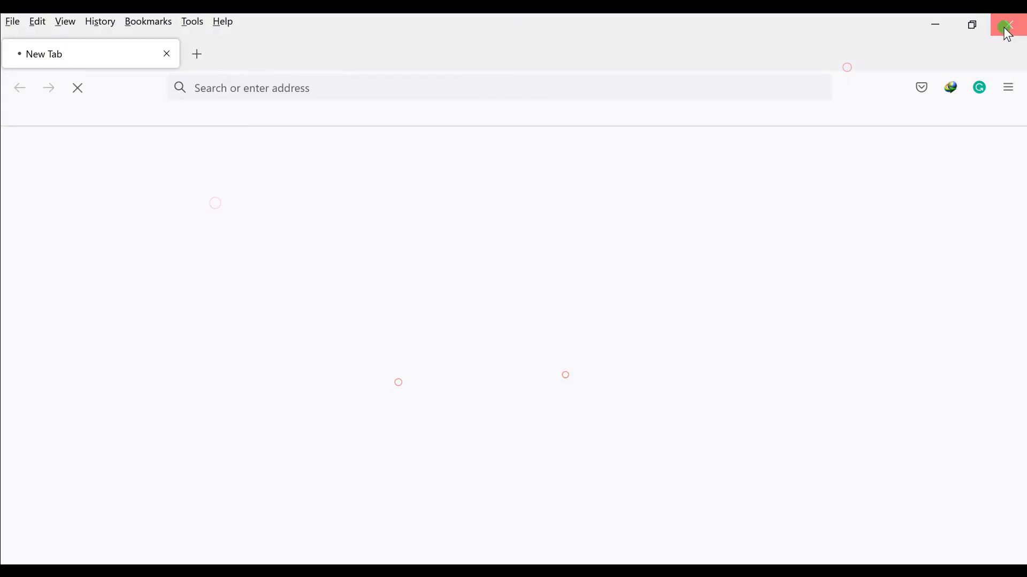
pyautogui.click(1006, 24)
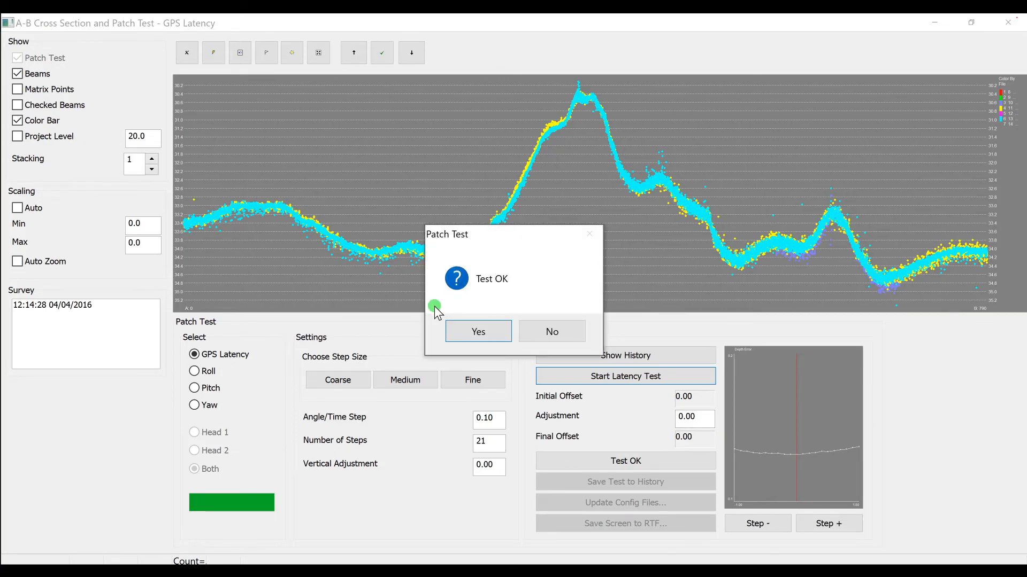
# Step: Accept the latency test result, close the patch test window and update the CUBE surface
pyautogui.click(479, 331)
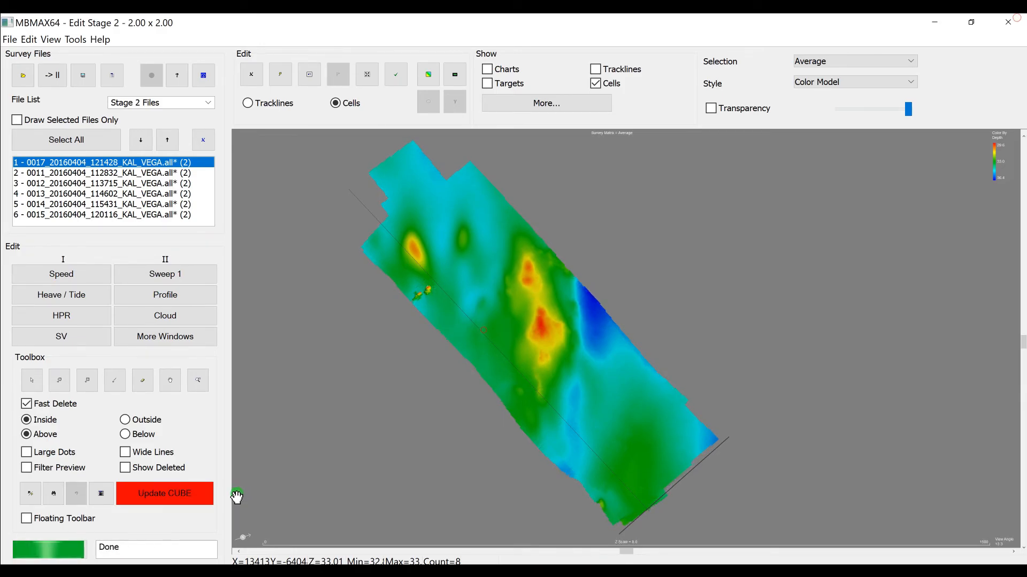
pyautogui.click(201, 496)
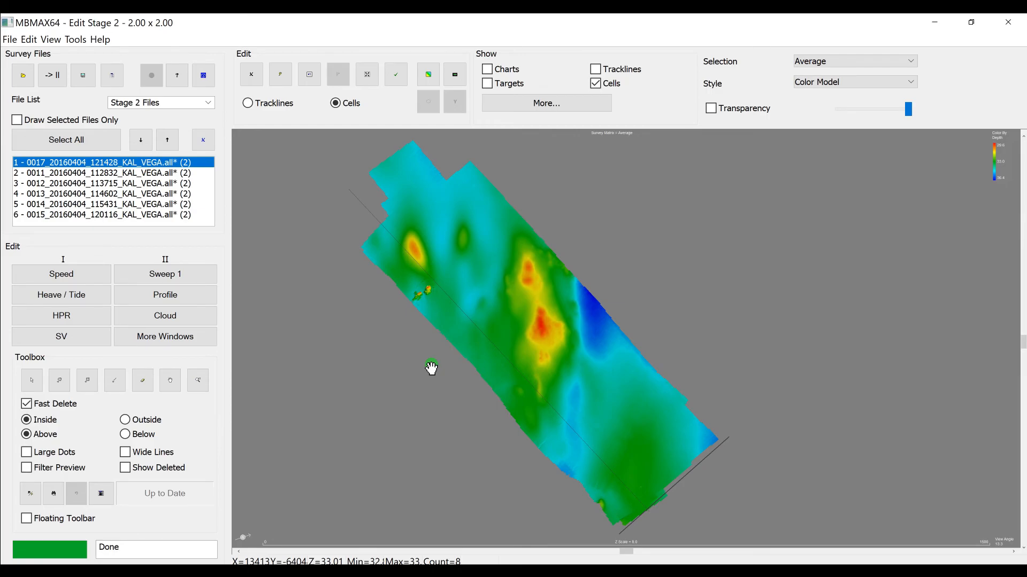
# Step: Reset the view to the full survey area and examine the updated seabed surface in 3D from a low angle
pyautogui.click(374, 74)
pyautogui.click(369, 80)
pyautogui.scroll(3, 620, 303)
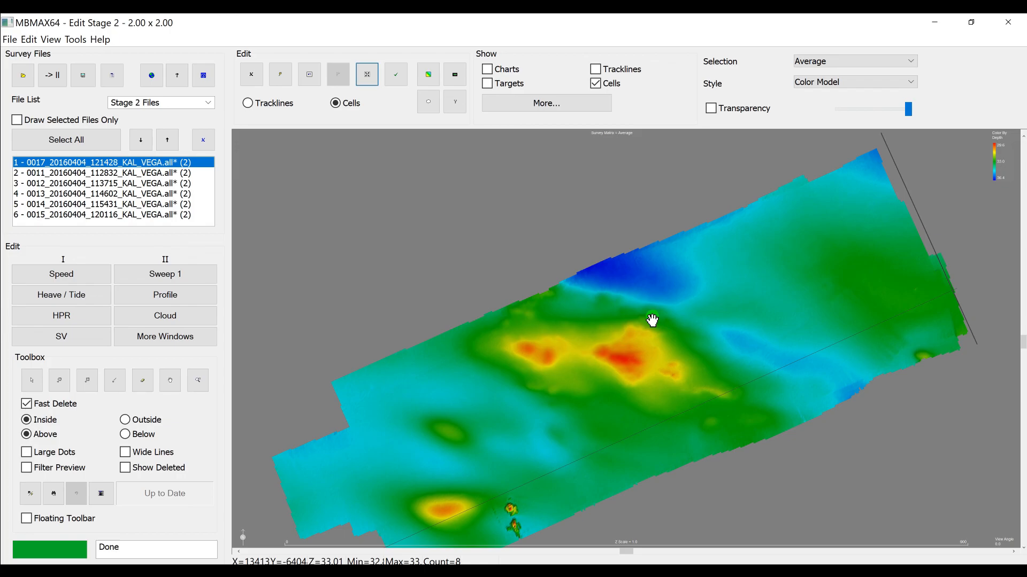
pyautogui.moveTo(621, 376); pyautogui.dragTo(607, 265)
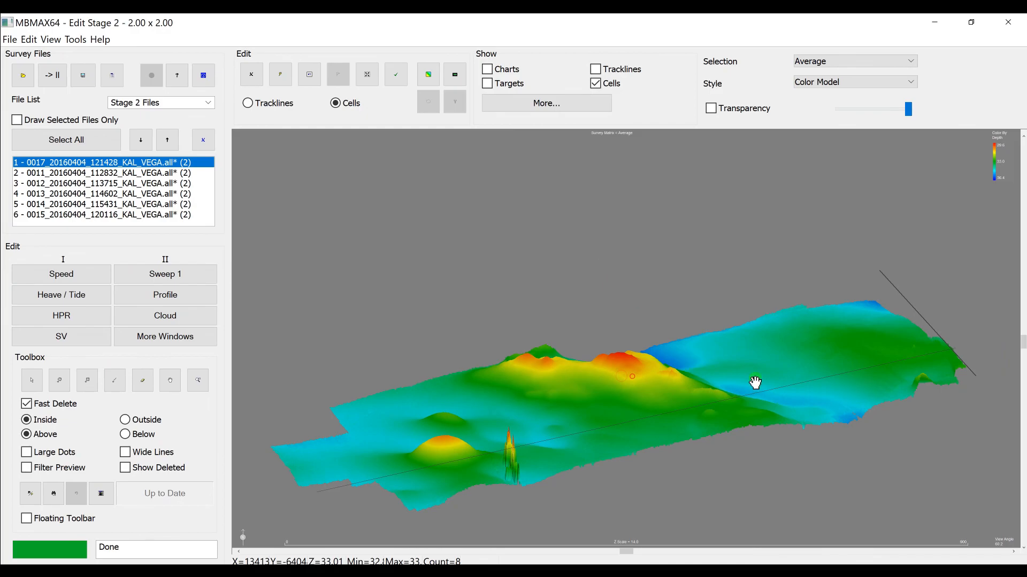